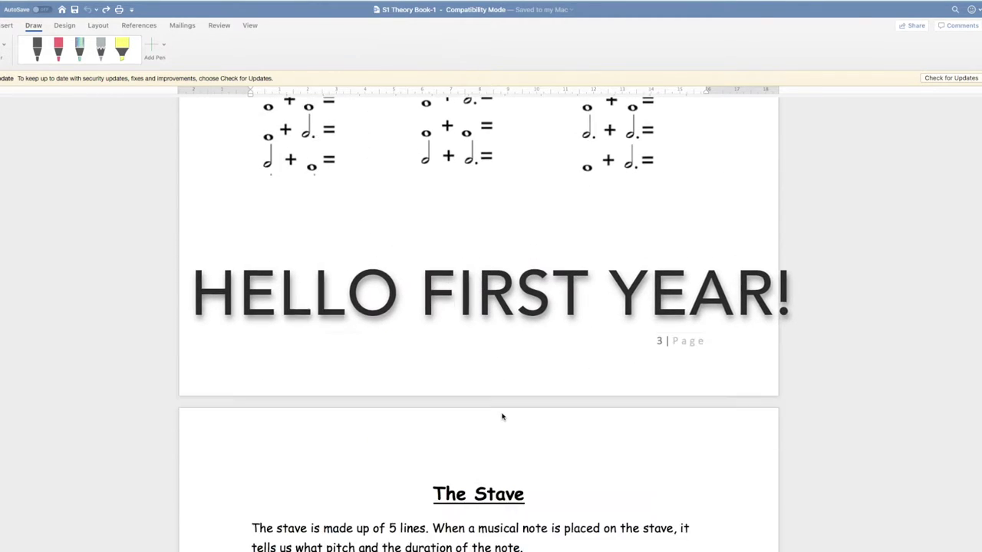
- Skim the theory book's pages on note values, the stave, time signatures and bar-lines
scroll(502, 416, down, 15)
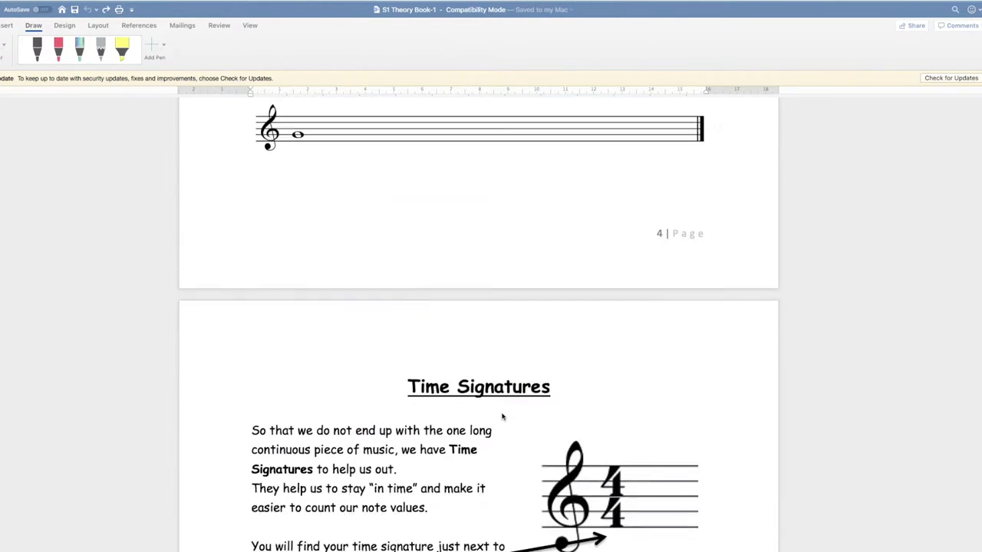
scroll(502, 417, down, 15)
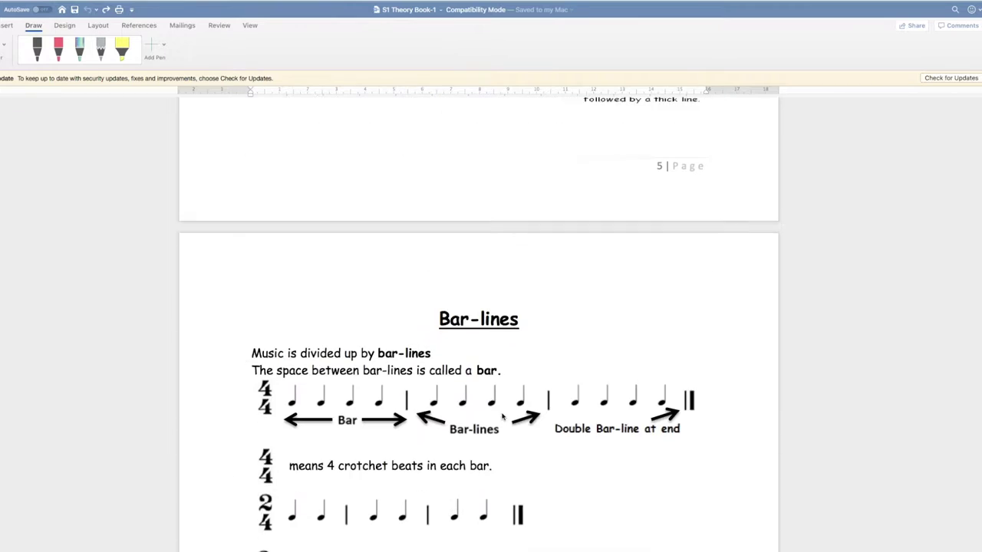
scroll(502, 417, down, 15)
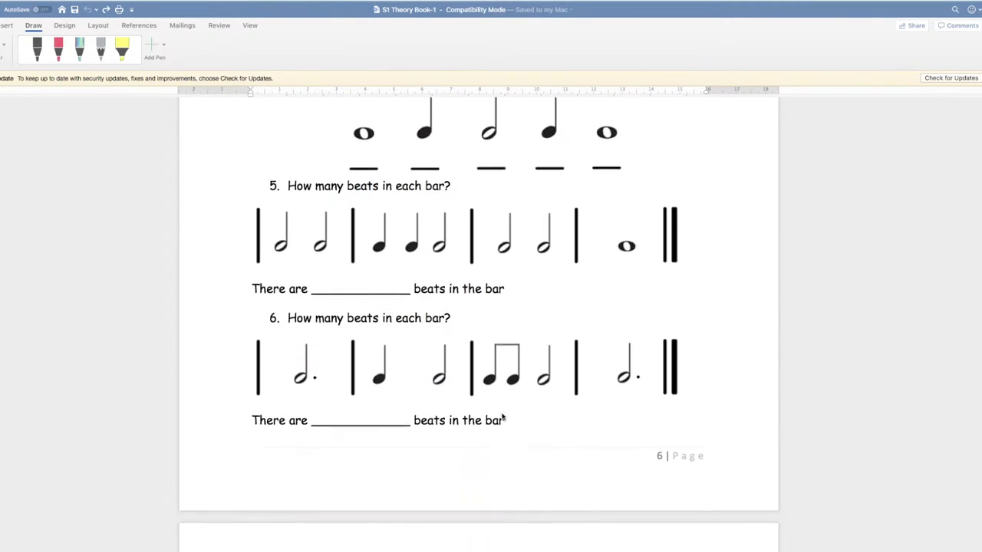
scroll(502, 417, down, 8)
scroll(502, 416, up, 12)
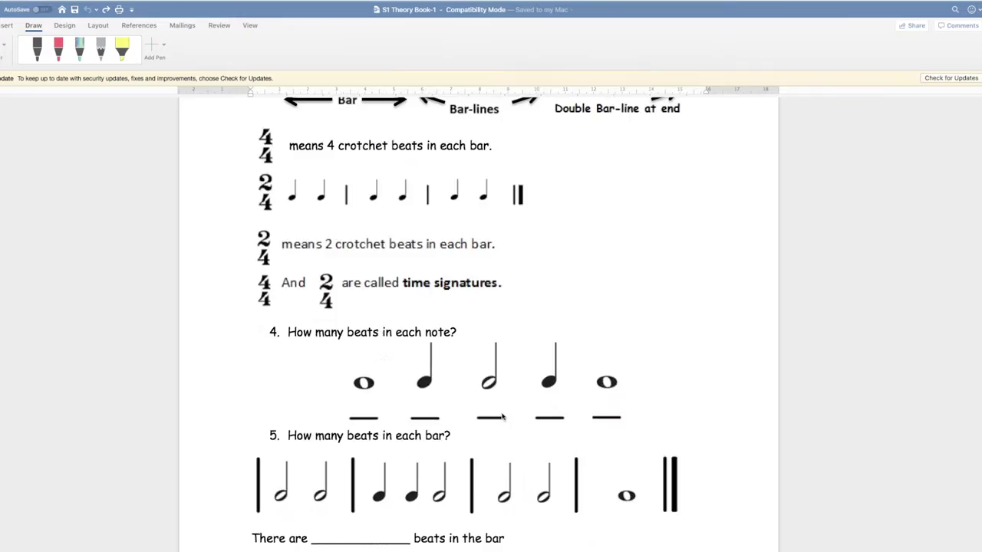
scroll(503, 416, up, 20)
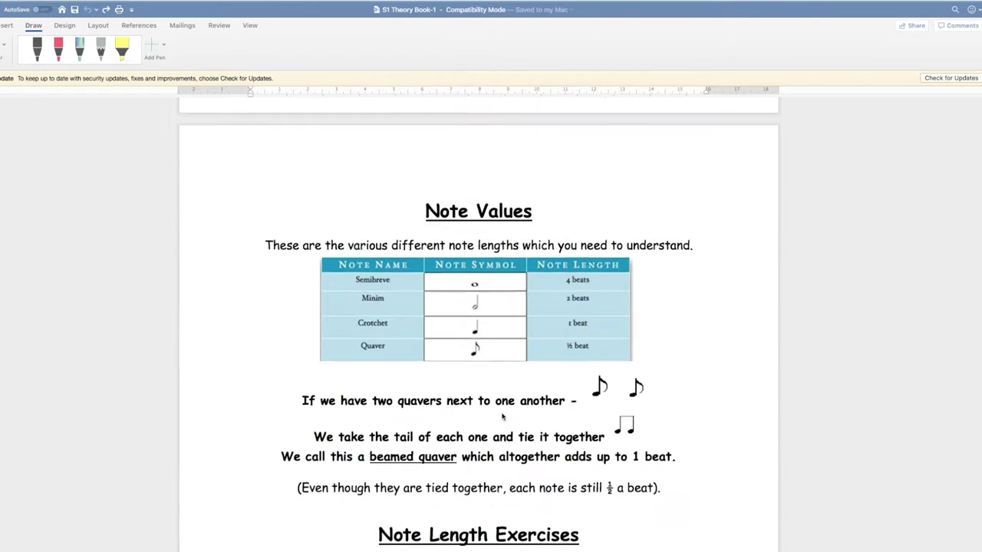
scroll(502, 417, up, 10)
scroll(503, 417, down, 8)
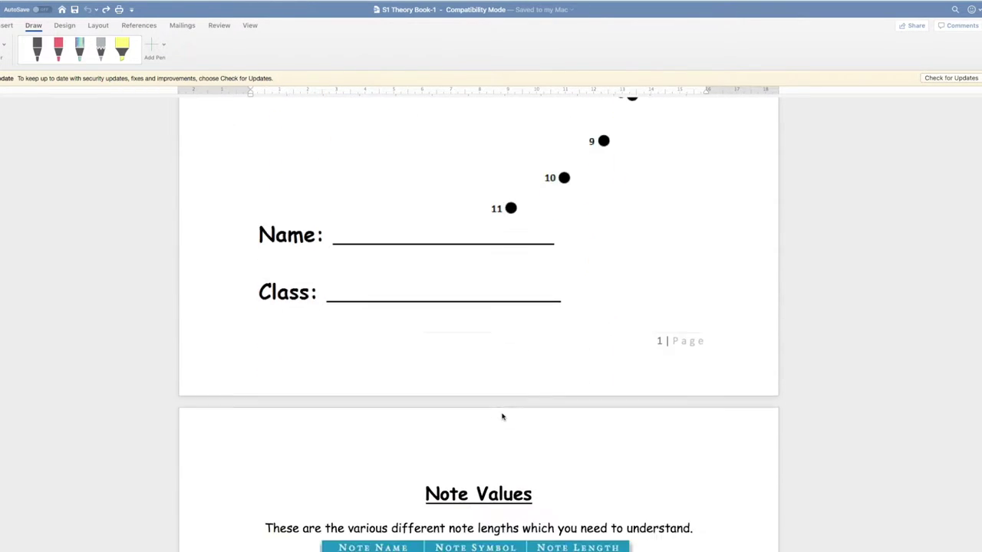
scroll(503, 417, down, 3)
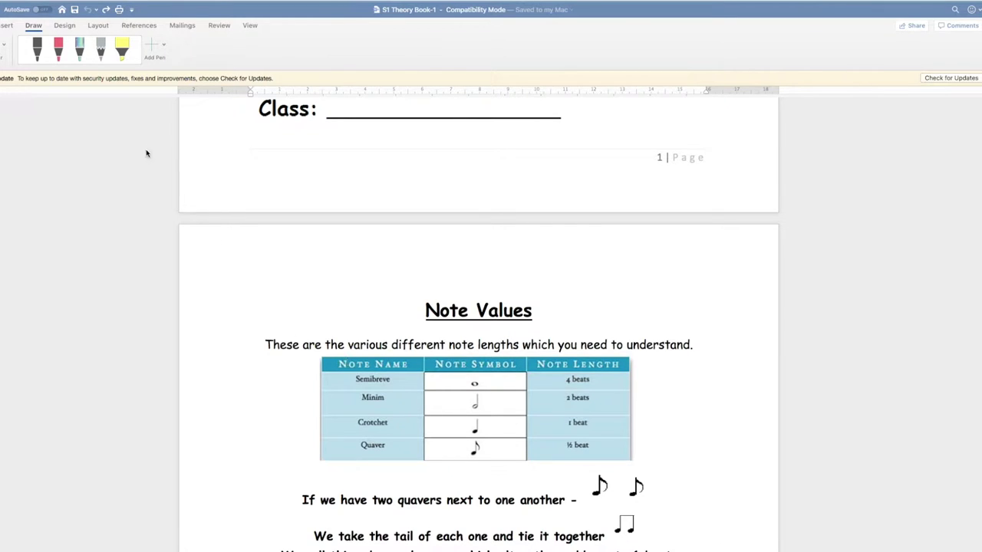
- Handwrite the answers 12, 2 and 2 beside the three sums in the first row of Note Length Exercises with the black pen
click(37, 49)
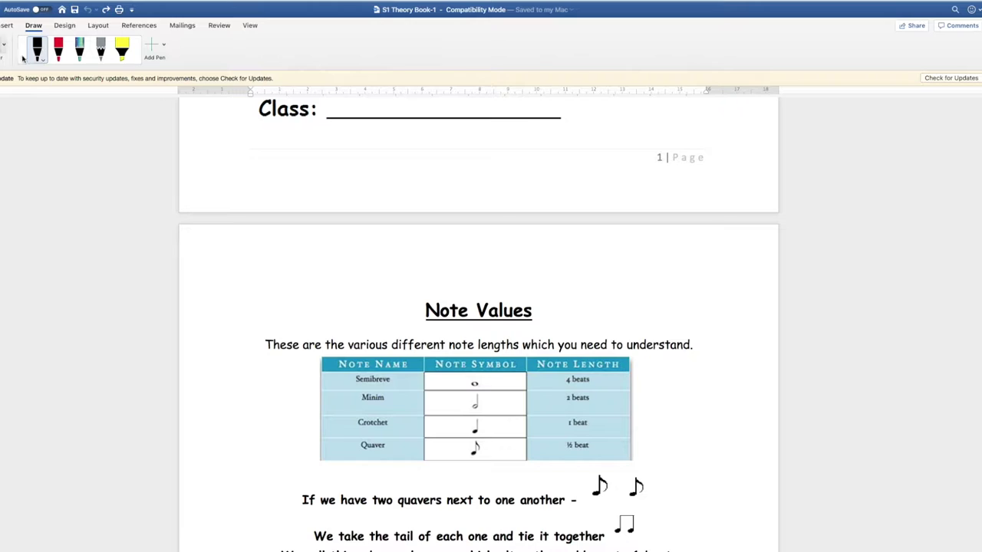
click(38, 52)
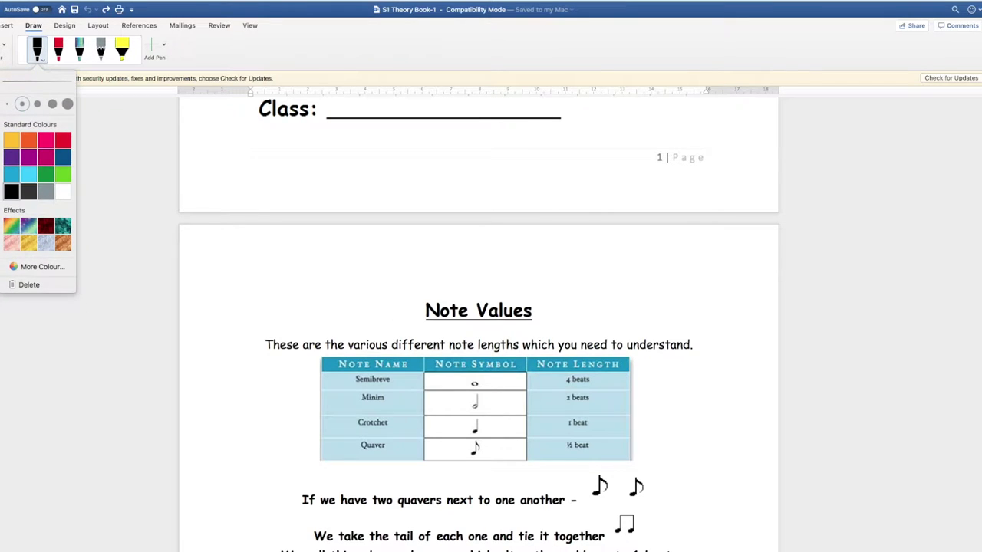
scroll(478, 322, down, 6)
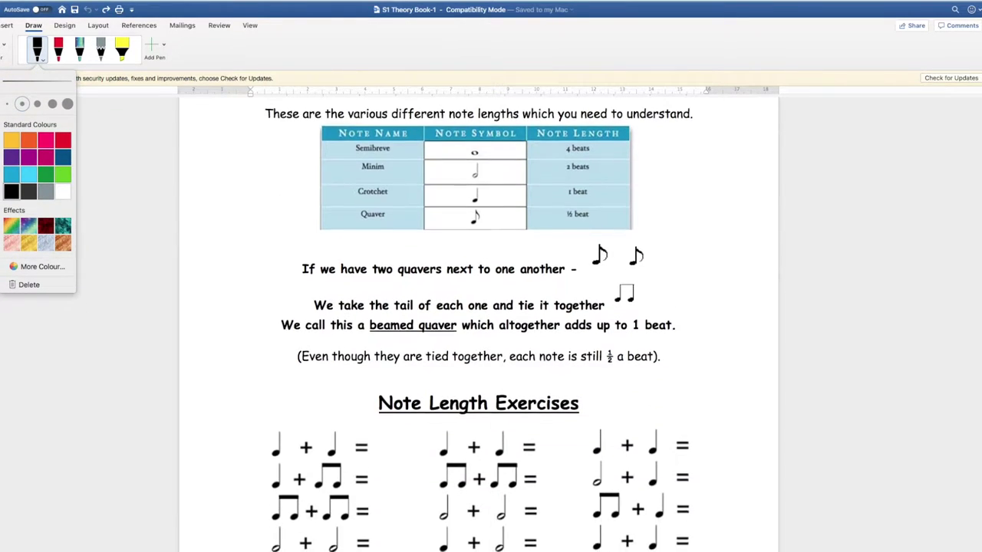
scroll(479, 322, down, 3)
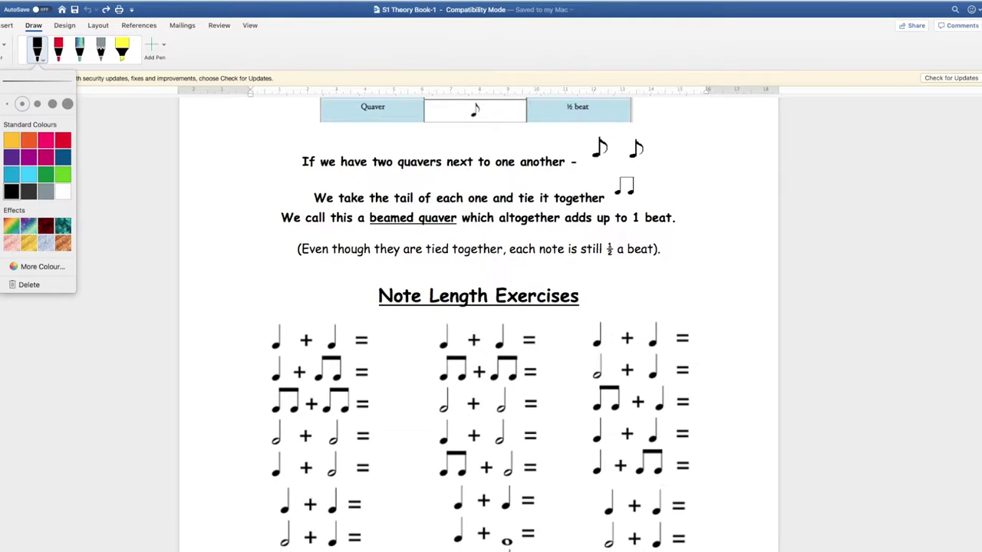
scroll(599, 549, up, 10)
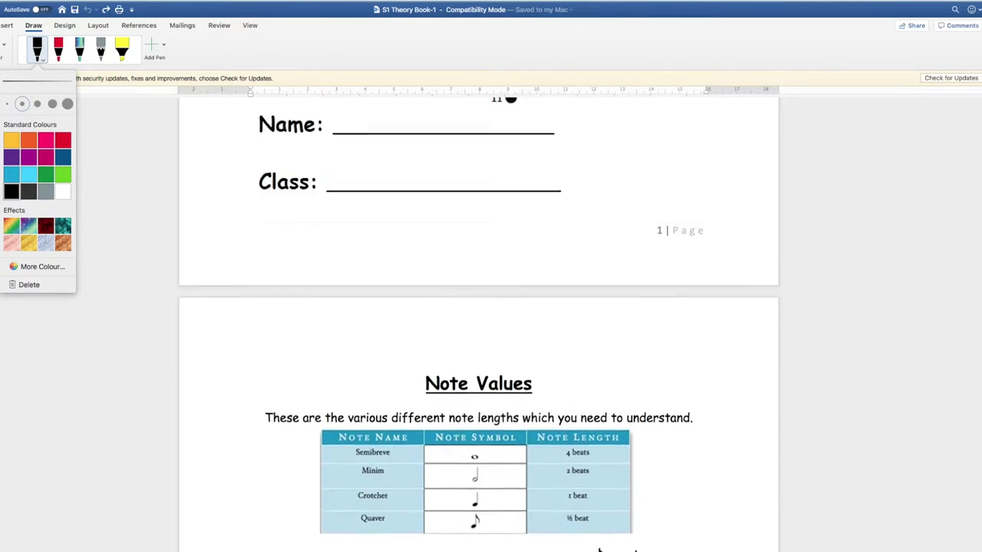
scroll(599, 549, up, 4)
scroll(599, 549, down, 13)
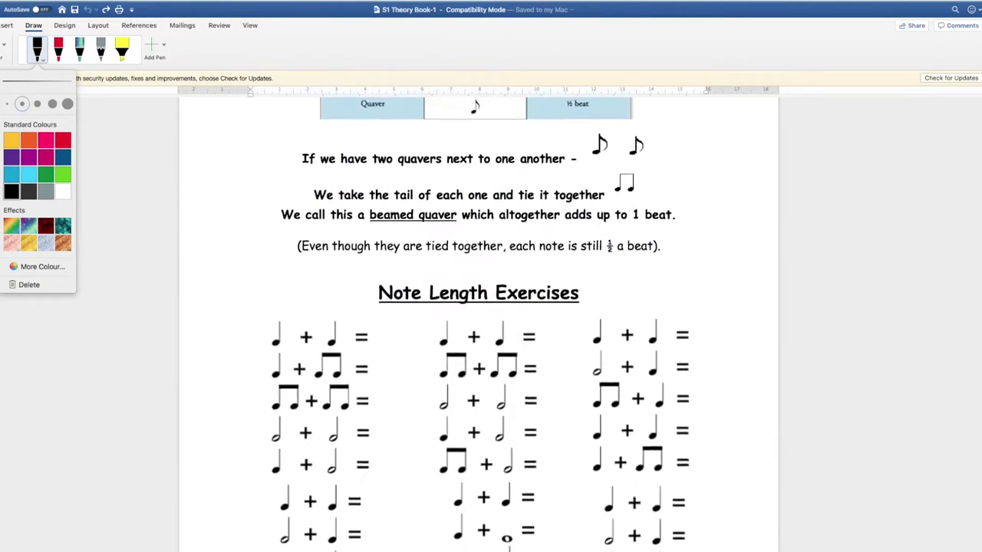
scroll(479, 322, down, 2)
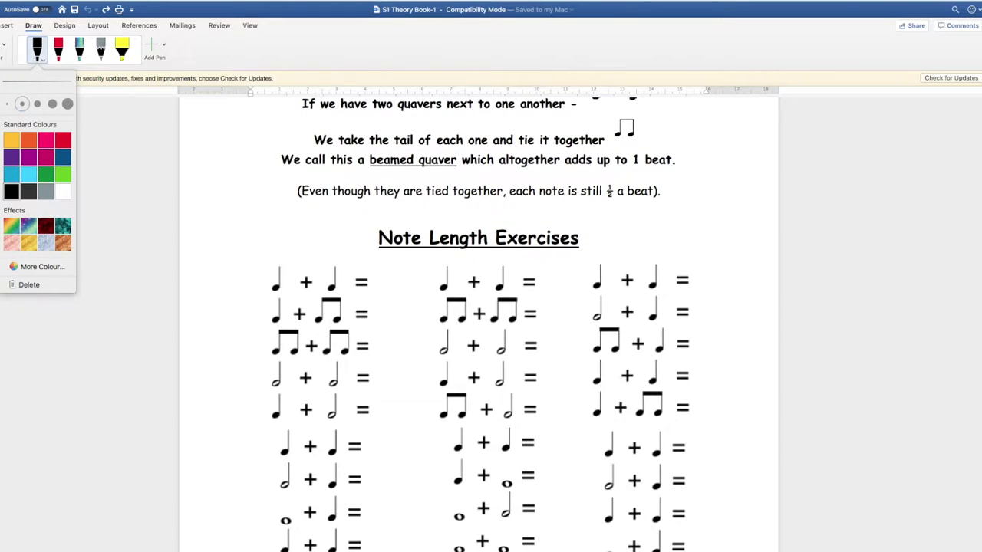
key(Escape)
mouse_move(381, 273)
mouse_down()
mouse_move(389, 297)
mouse_move(418, 278)
mouse_move(405, 291)
mouse_move(401, 283)
mouse_move(419, 296)
mouse_up()
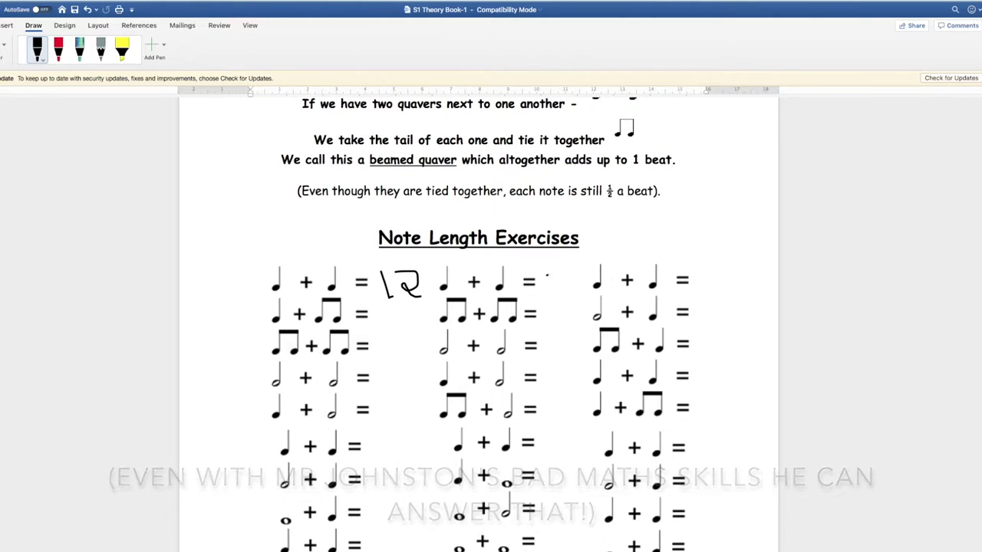
mouse_move(547, 274)
mouse_down()
mouse_move(562, 274)
mouse_move(548, 287)
mouse_move(573, 292)
mouse_up()
mouse_move(707, 274)
mouse_down()
mouse_move(722, 285)
mouse_move(709, 289)
mouse_move(726, 287)
mouse_up()
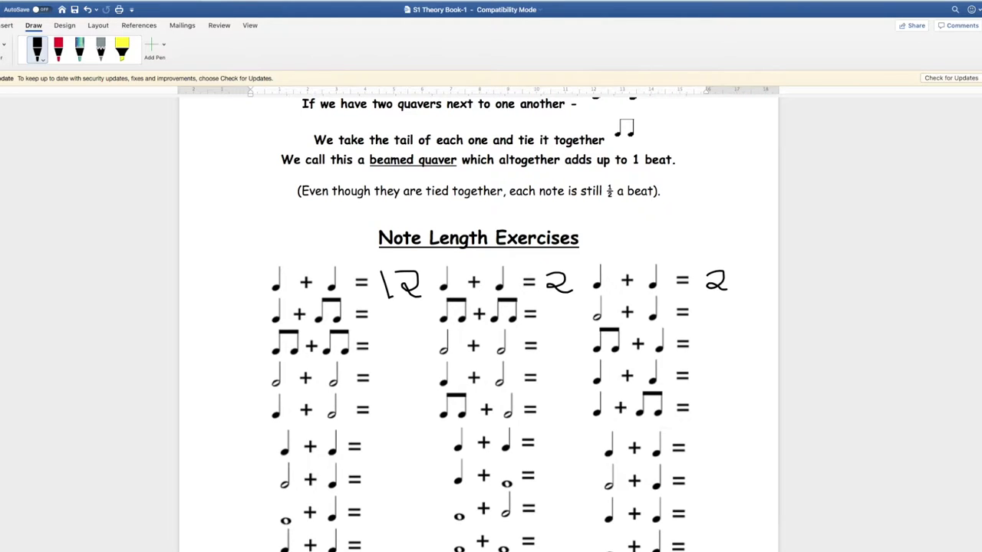
- Handwrite 4 as the answer to the first two sums in the top row of Note Length Exercises 2
scroll(478, 322, up, 3)
scroll(477, 322, down, 5)
scroll(478, 322, up, 1)
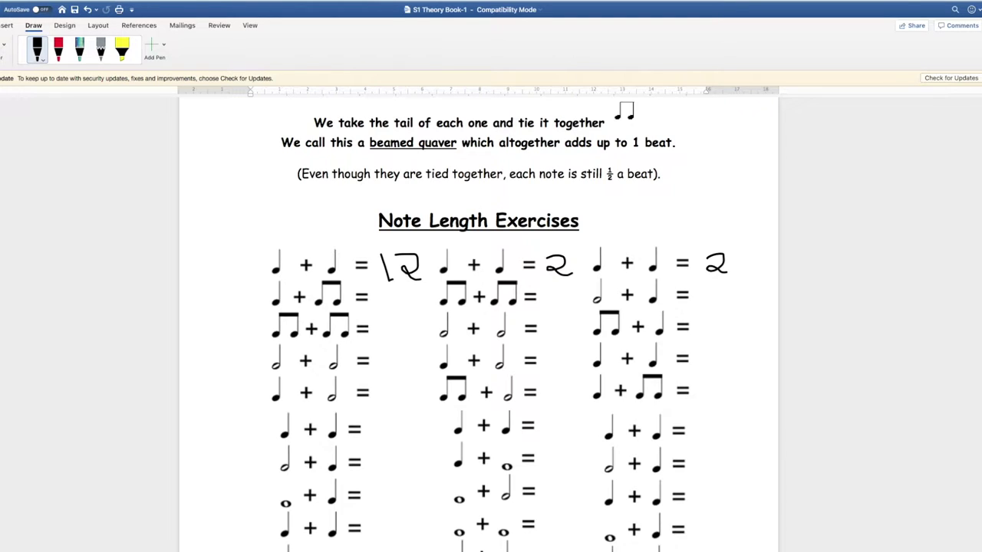
scroll(478, 322, down, 10)
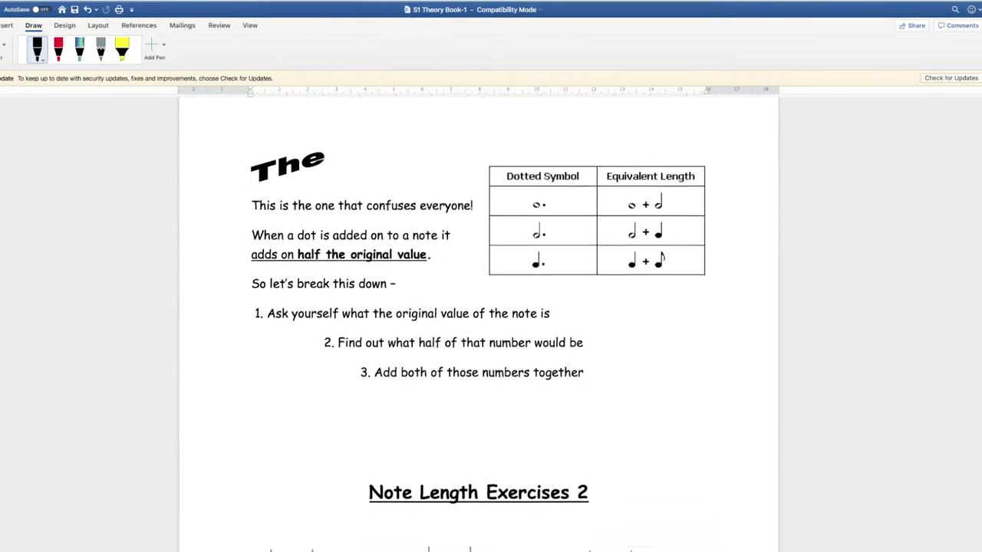
scroll(477, 322, down, 2)
scroll(478, 322, up, 3)
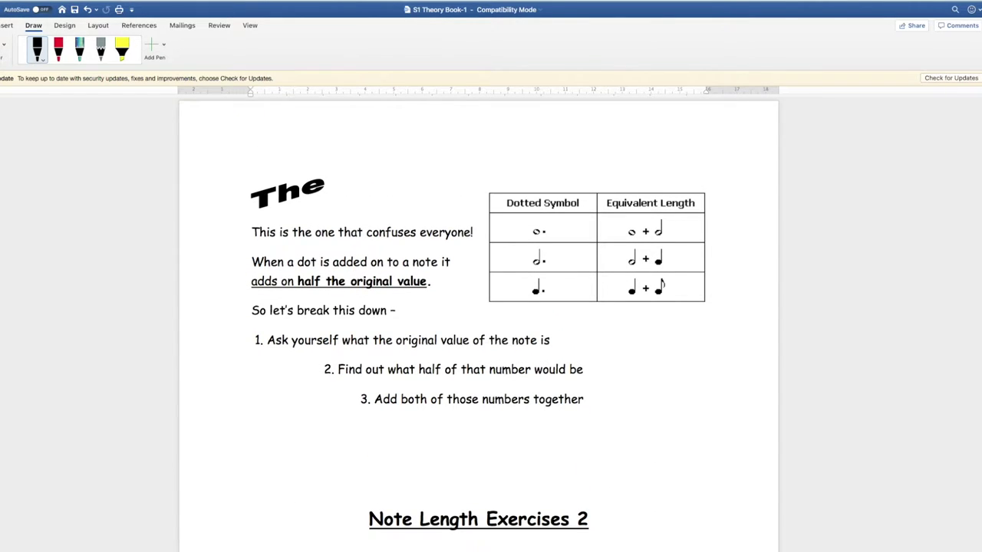
scroll(477, 322, down, 5)
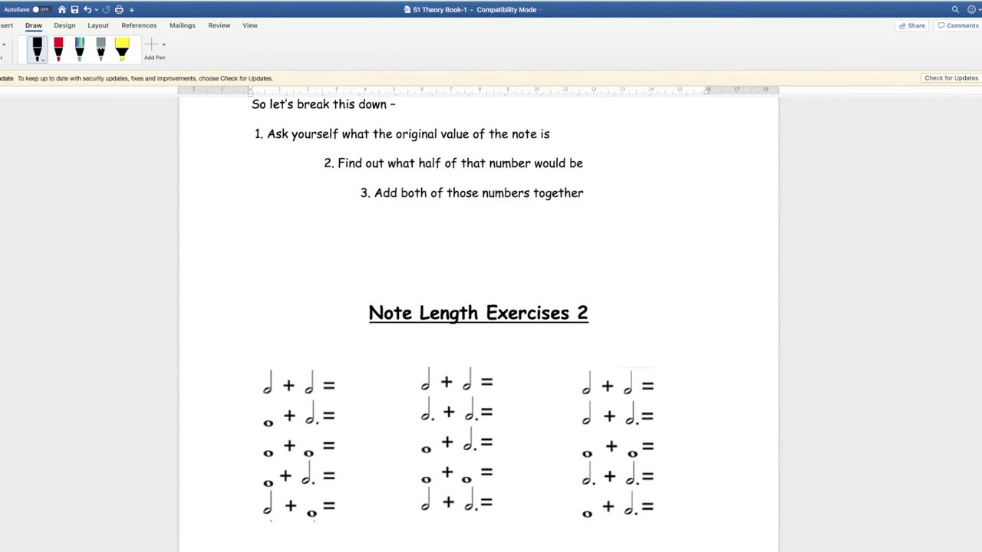
mouse_move(357, 364)
mouse_down()
mouse_move(351, 370)
mouse_move(379, 377)
mouse_move(360, 375)
mouse_move(362, 384)
mouse_up()
mouse_move(524, 369)
mouse_down()
mouse_move(506, 377)
mouse_move(543, 381)
mouse_up()
drag(527, 370, 526, 386)
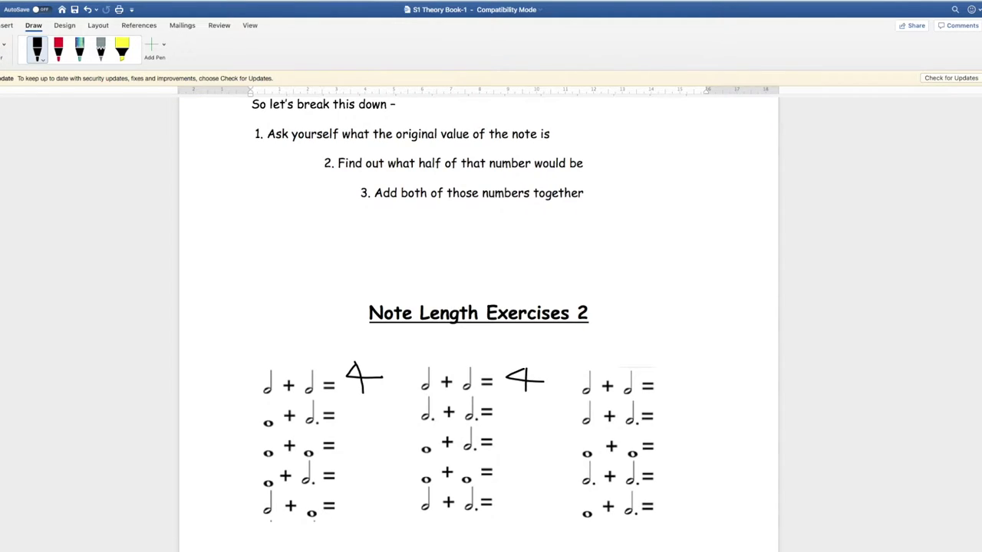
- Draw three crotchets after the printed one on the exercise 1 stave, two with stems up and a higher one with its stem down
scroll(479, 322, down, 10)
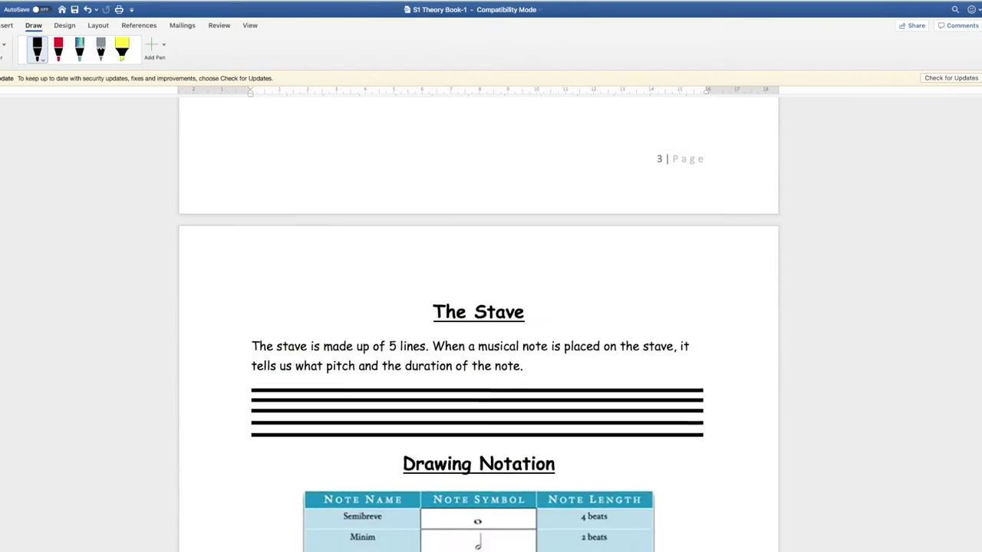
scroll(478, 322, down, 3)
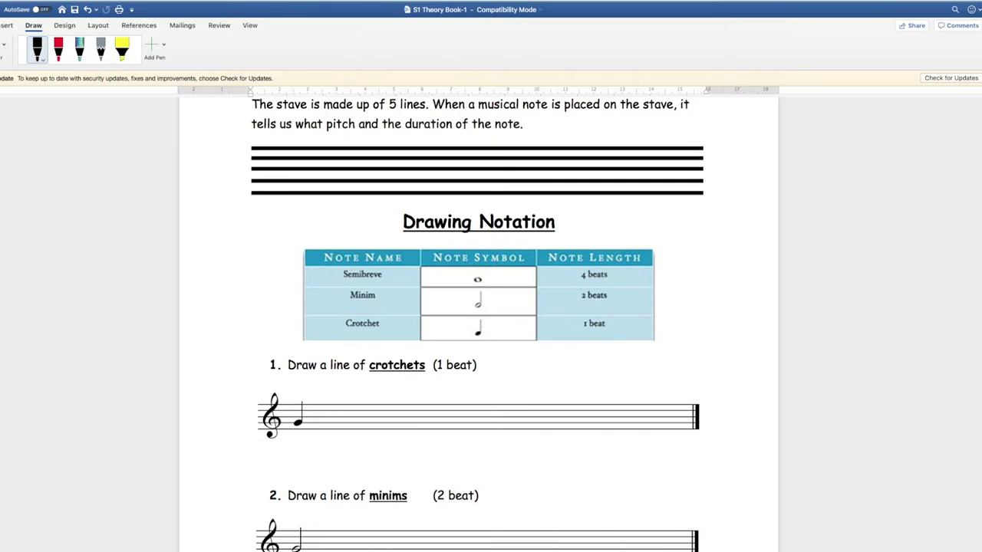
scroll(479, 322, up, 2)
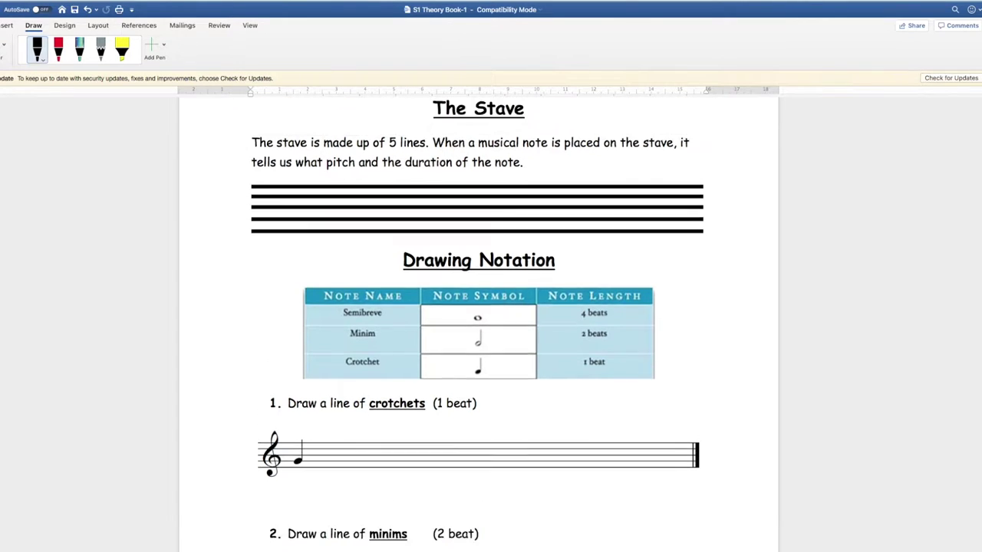
scroll(479, 322, down, 2)
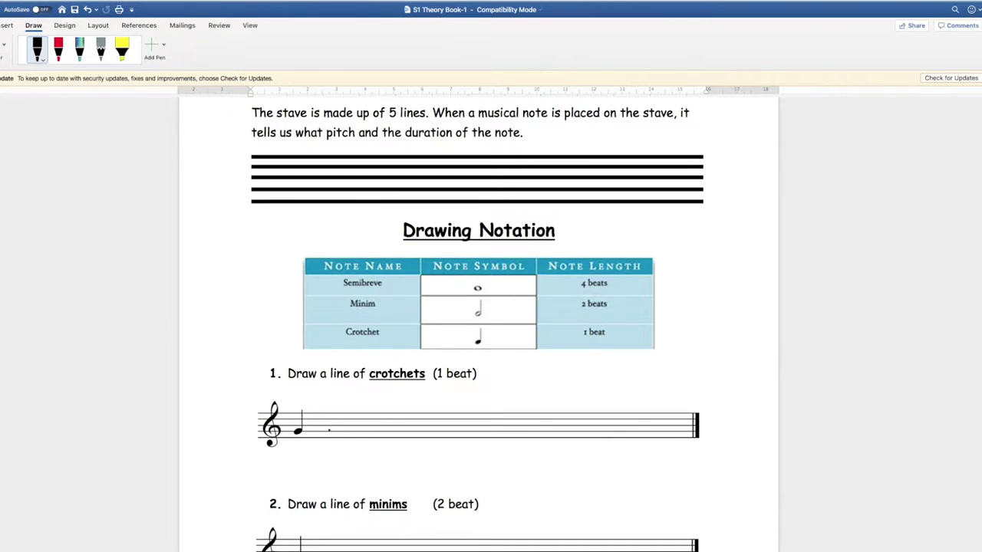
mouse_move(331, 431)
mouse_down()
mouse_move(340, 414)
mouse_move(380, 430)
mouse_move(369, 434)
mouse_up()
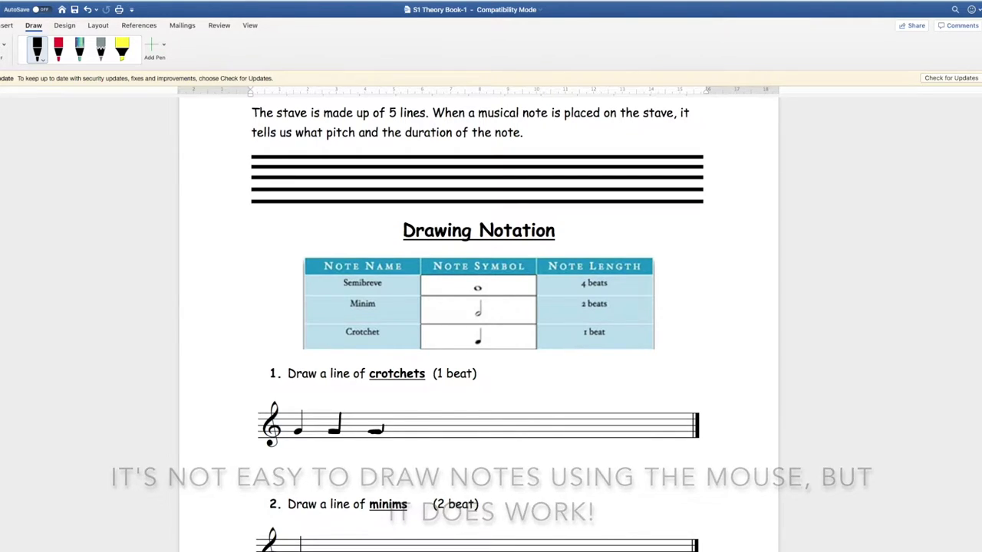
drag(382, 429, 383, 418)
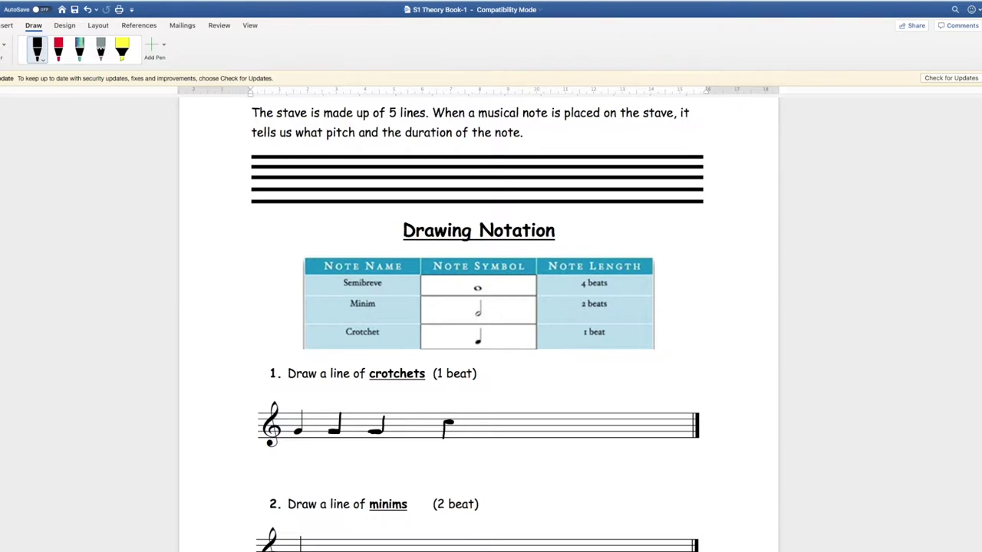
- Draw and cross out a stem-up crotchet high on the crotchet stave, and add an open notehead and a stem-down crotchet after it
drag(525, 414, 512, 413)
mouse_move(525, 409)
mouse_down()
mouse_move(525, 392)
mouse_move(546, 407)
mouse_move(512, 412)
mouse_up()
drag(593, 408, 604, 411)
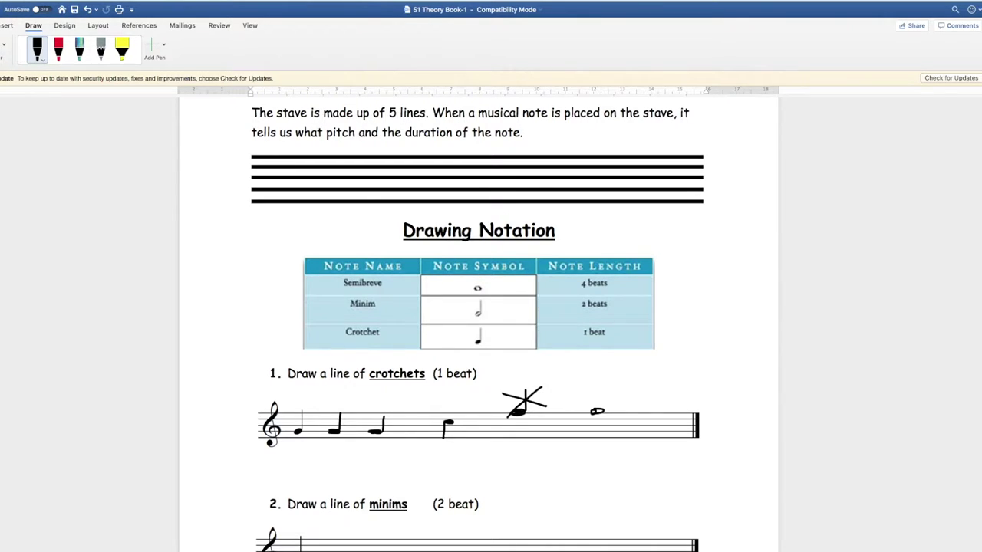
drag(621, 412, 633, 412)
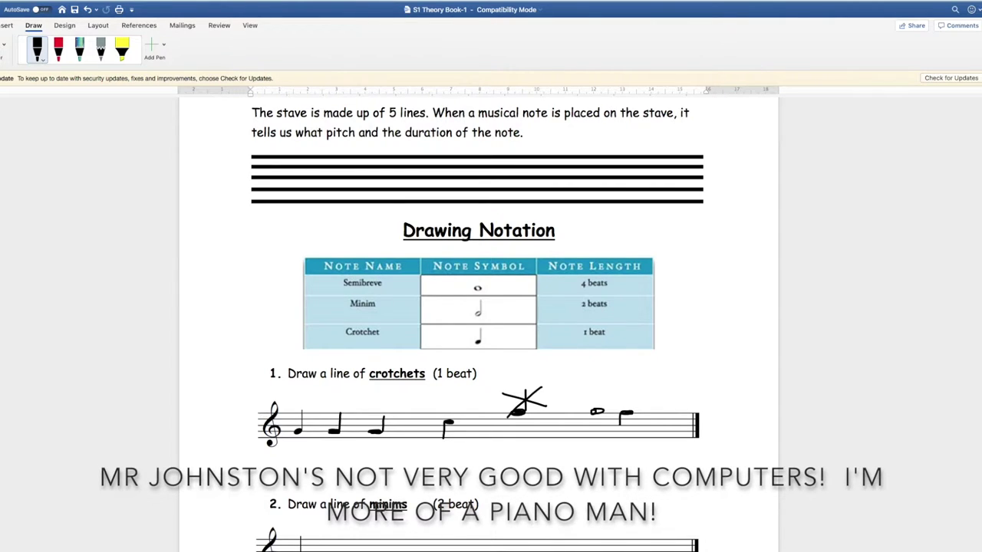
- Draw two minims on the exercise 2 stave, one with its stem up and a higher one with its stem down
scroll(478, 322, down, 5)
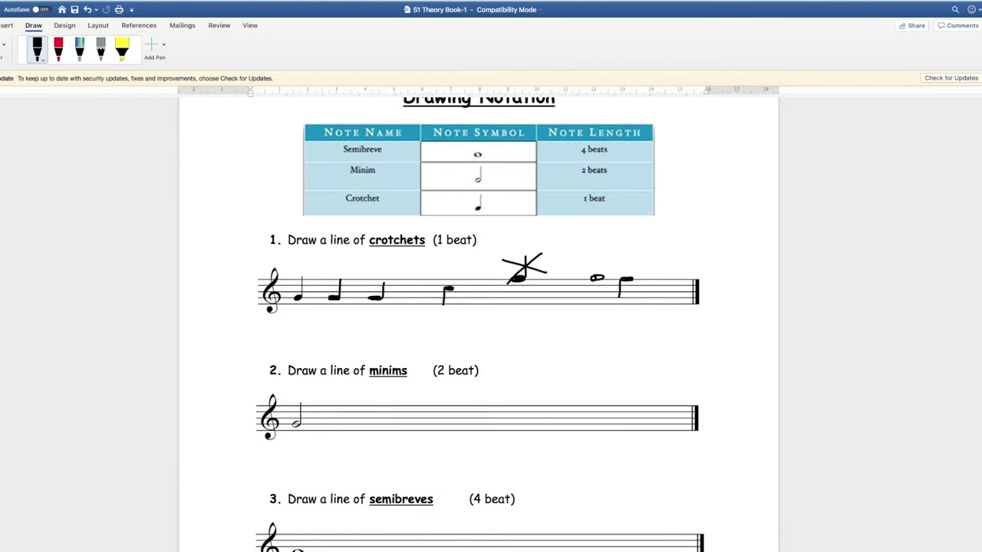
mouse_move(369, 420)
mouse_down()
mouse_move(379, 419)
mouse_move(368, 422)
mouse_move(381, 397)
mouse_up()
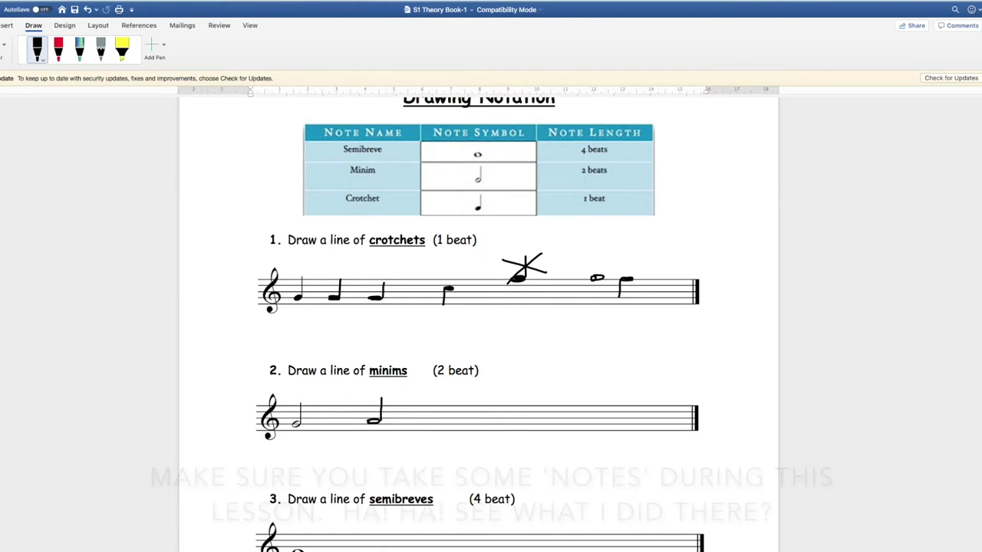
mouse_move(447, 413)
mouse_down()
mouse_move(457, 414)
mouse_move(447, 435)
mouse_up()
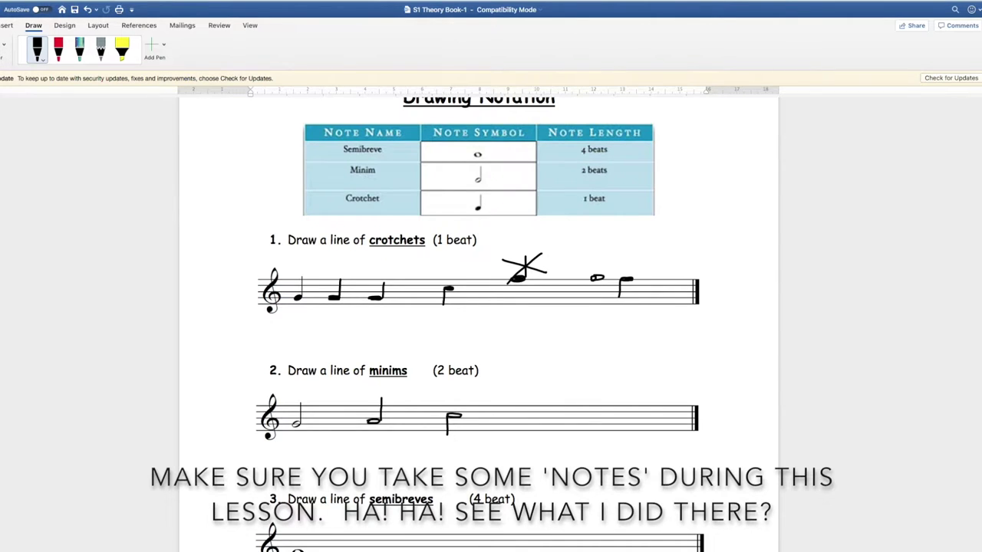
- Draw two semibreves near the top line of the exercise 3 stave, one sitting above the line and one on it
scroll(479, 306, down, 2)
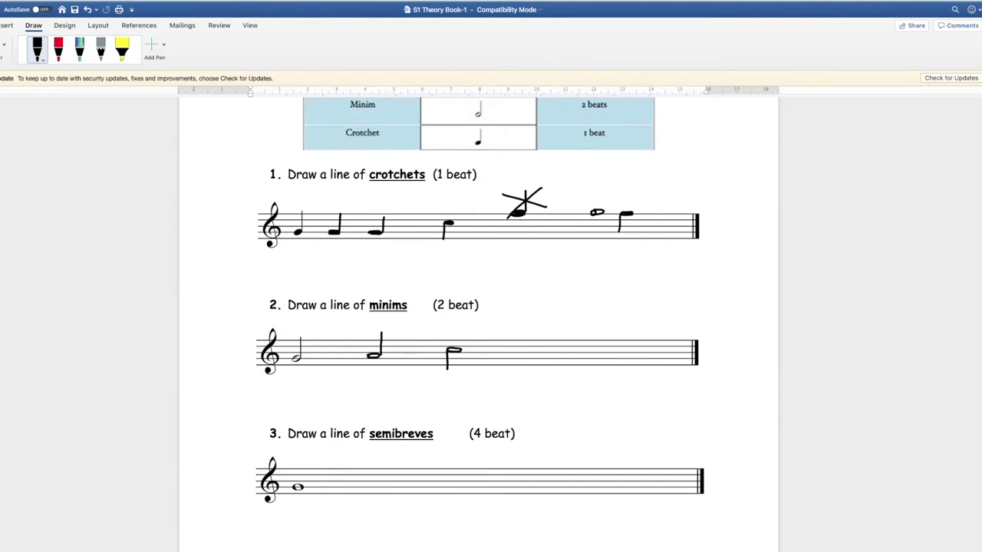
drag(441, 463, 451, 464)
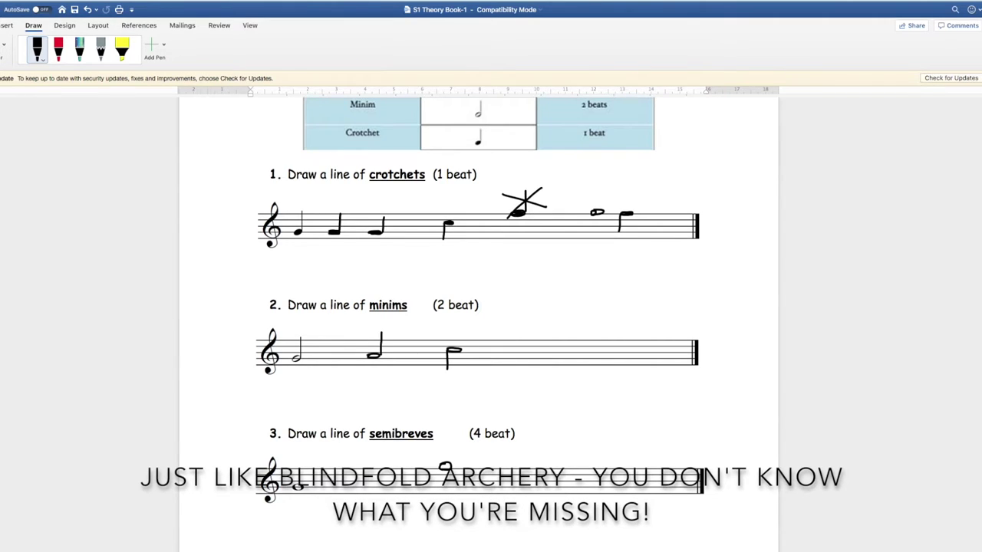
drag(472, 465, 476, 474)
scroll(478, 306, down, 5)
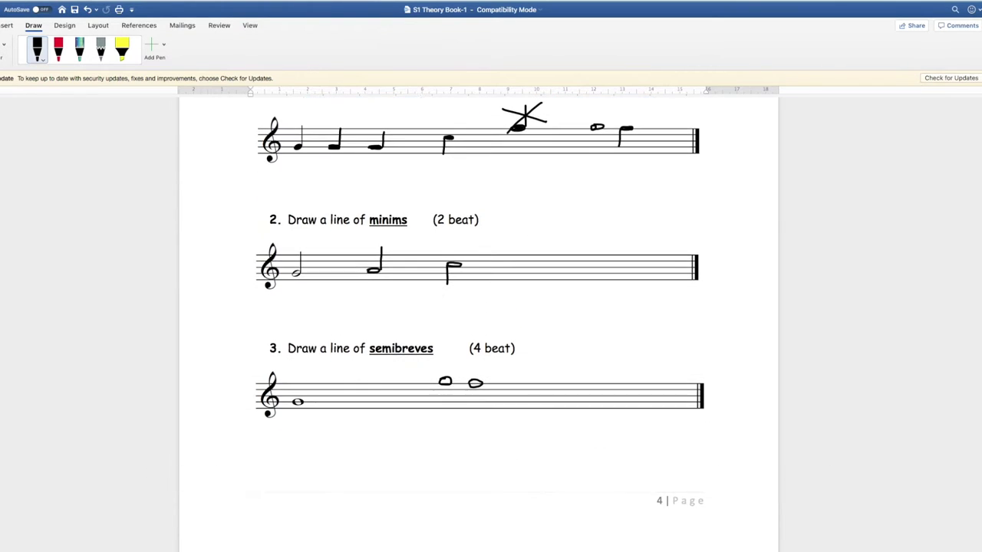
- Read through the Time Signatures and Bar-lines pages, and write 4, 1, 2, 1 and 4 under the five notes of exercise 4
scroll(478, 321, down, 9)
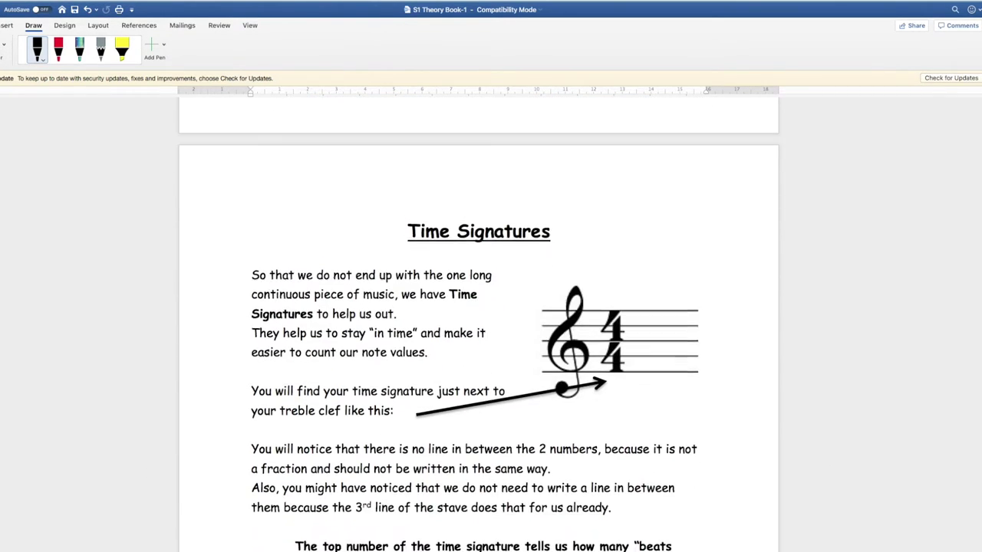
scroll(478, 335, down, 1)
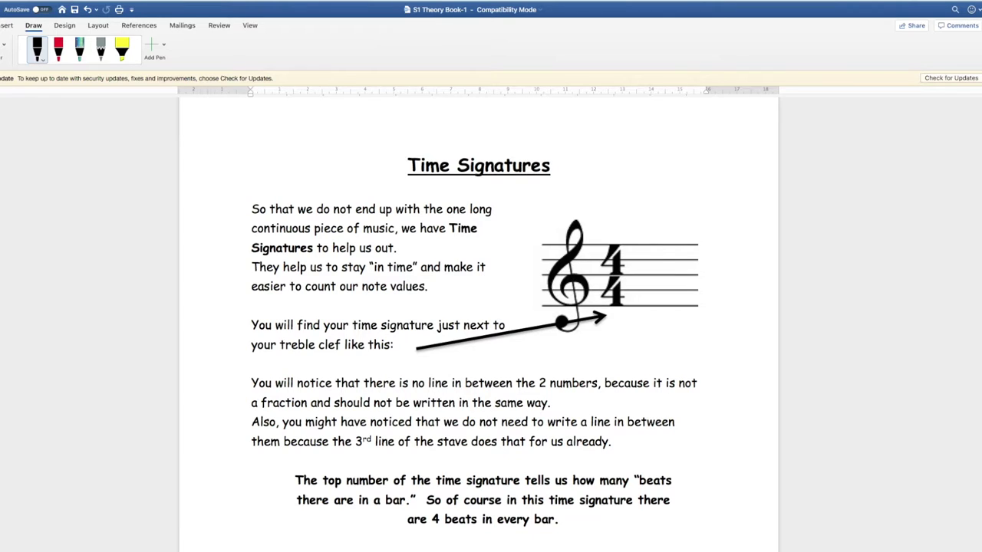
scroll(478, 322, down, 2)
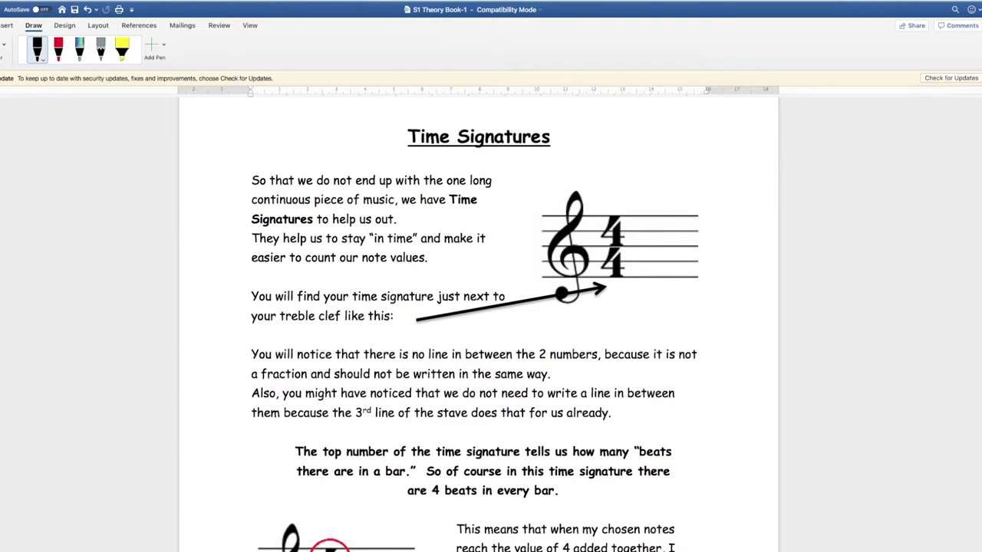
scroll(478, 322, down, 4)
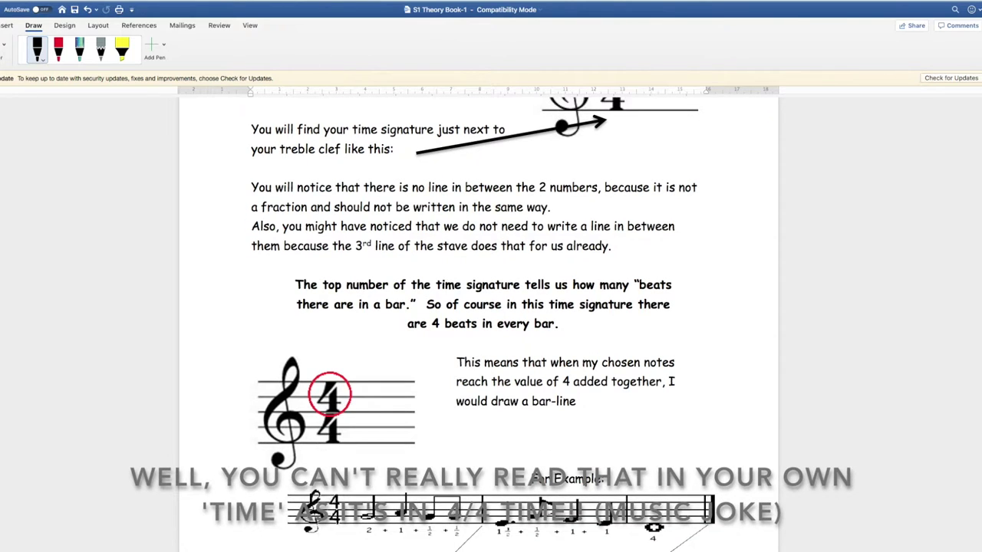
scroll(479, 322, down, 10)
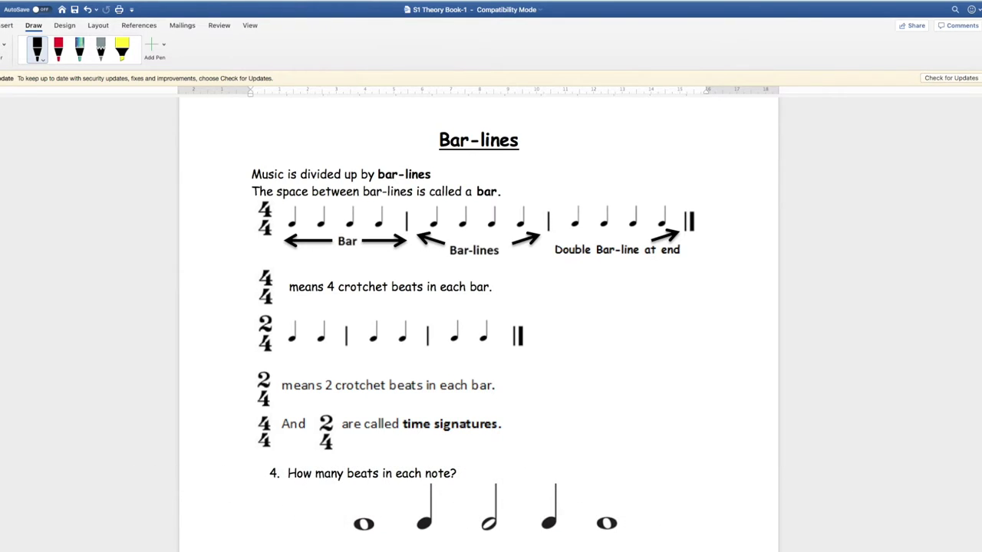
scroll(478, 322, down, 3)
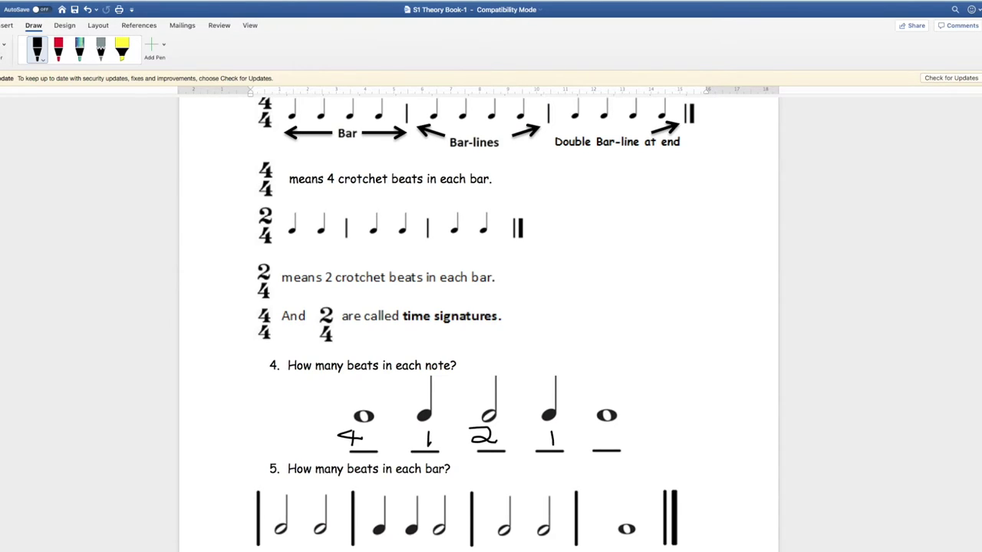
mouse_move(618, 430)
mouse_down()
mouse_move(606, 443)
mouse_move(639, 443)
mouse_up()
- Write 2, 2 and 1, 1, 2 above the notes in exercise 5's first two bars, and fill in 4 as the beats in the bar
scroll(478, 322, down, 5)
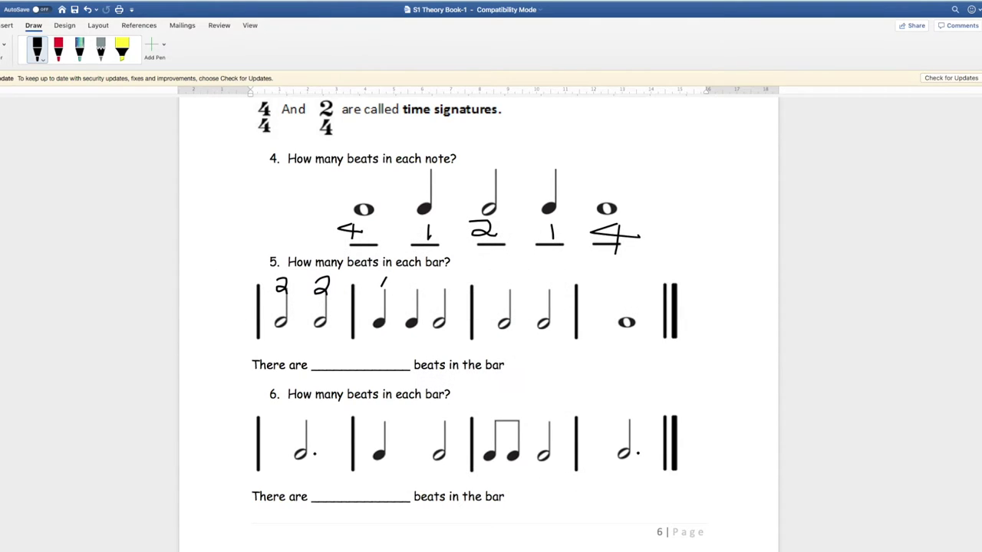
drag(439, 280, 450, 288)
key(ctrl+Up)
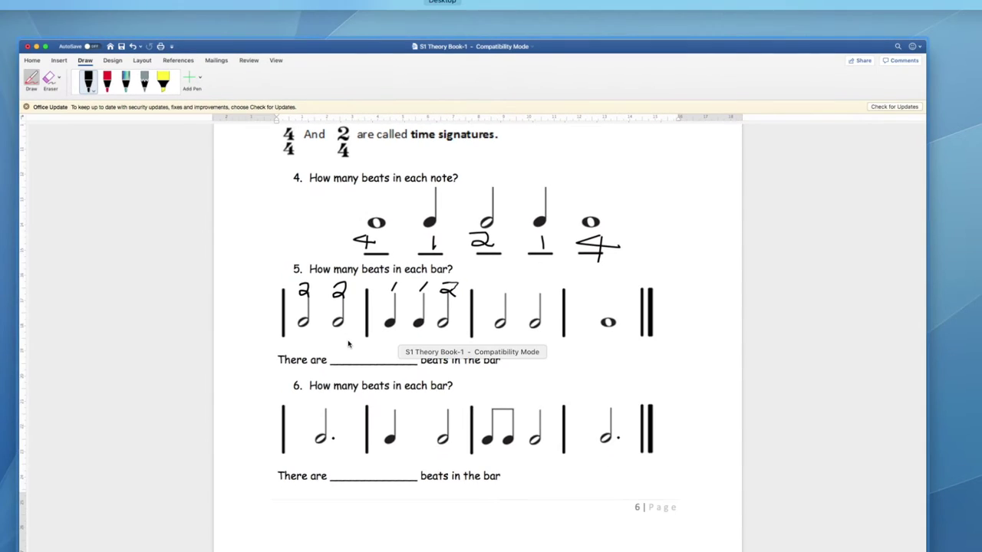
key(Escape)
mouse_move(343, 348)
mouse_down()
mouse_move(391, 355)
mouse_move(370, 370)
mouse_up()
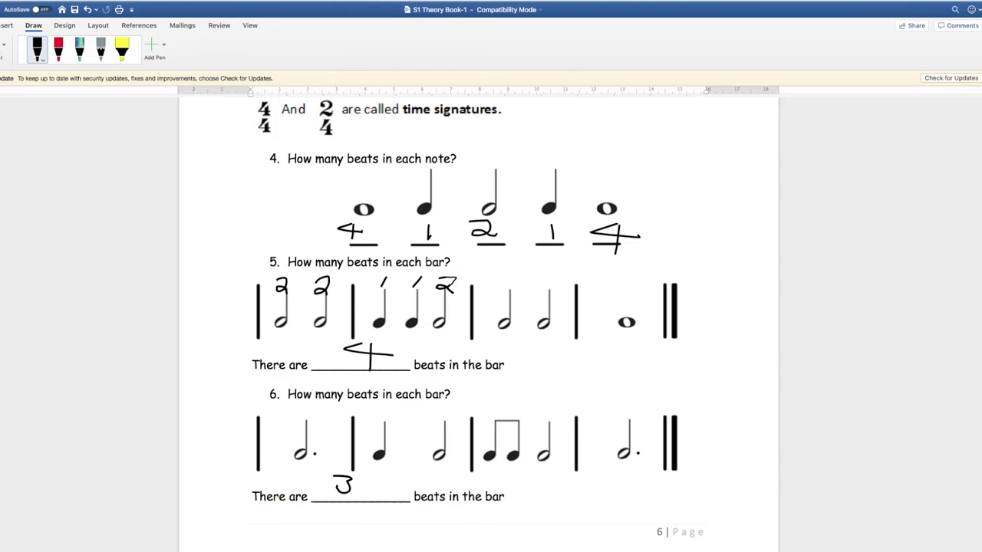
- Fill in 3 as the beats in the bar for exercise 6, and write 1 and 2 beside the second bar's notes
drag(372, 424, 372, 453)
drag(419, 426, 445, 440)
- Mark a dot in the first bar of exercise 7 and circle the upper 4 of its time signature
scroll(398, 484, down, 5)
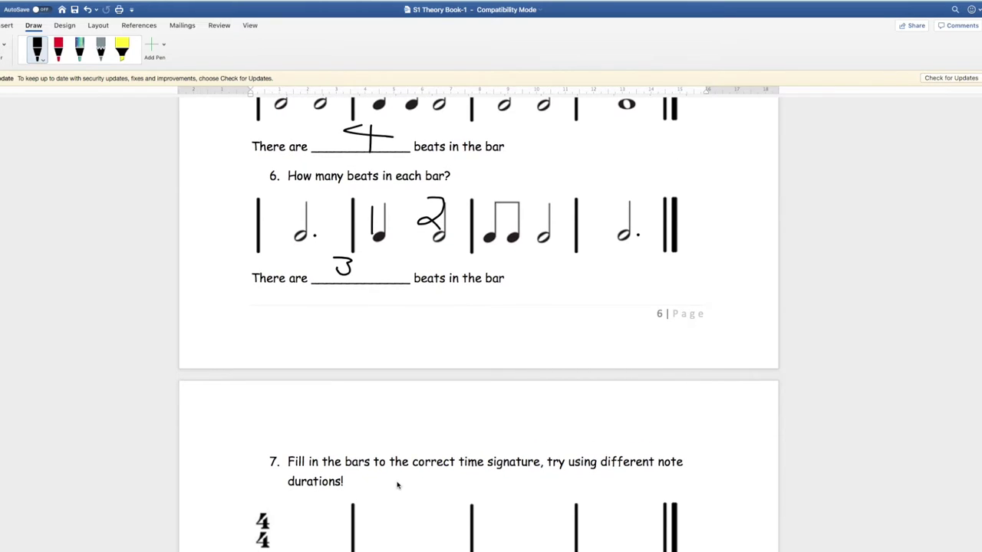
scroll(398, 484, down, 3)
scroll(397, 485, down, 2)
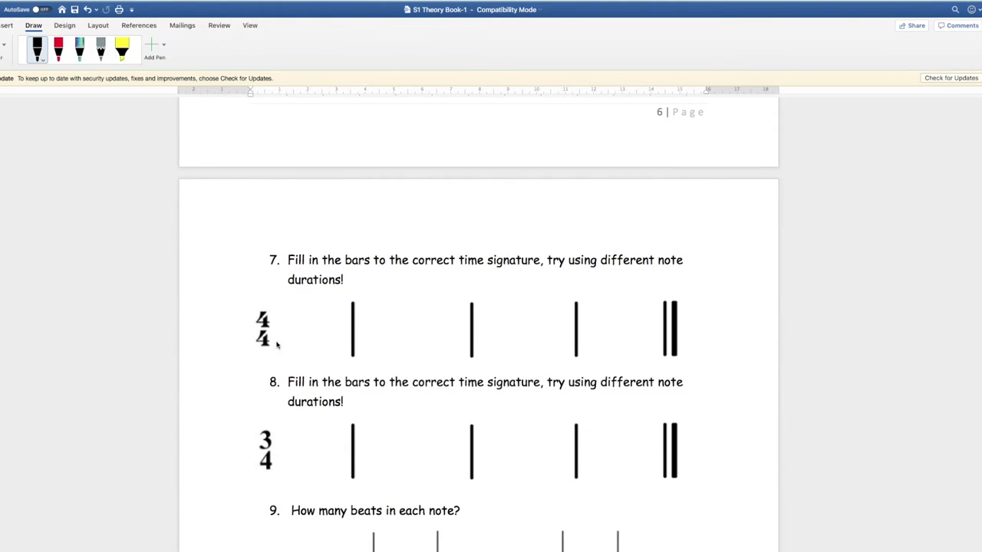
scroll(386, 339, up, 2)
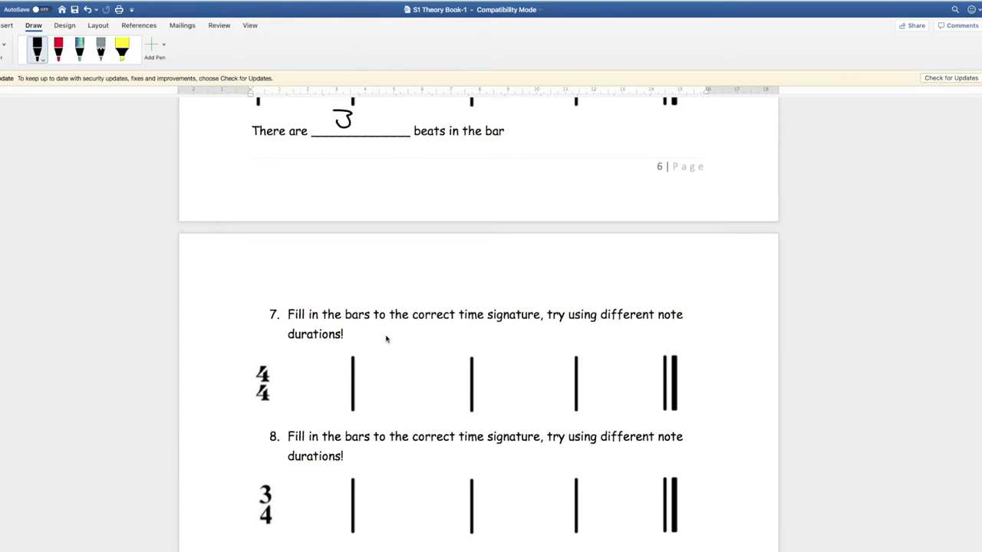
scroll(380, 339, down, 2)
click(303, 326)
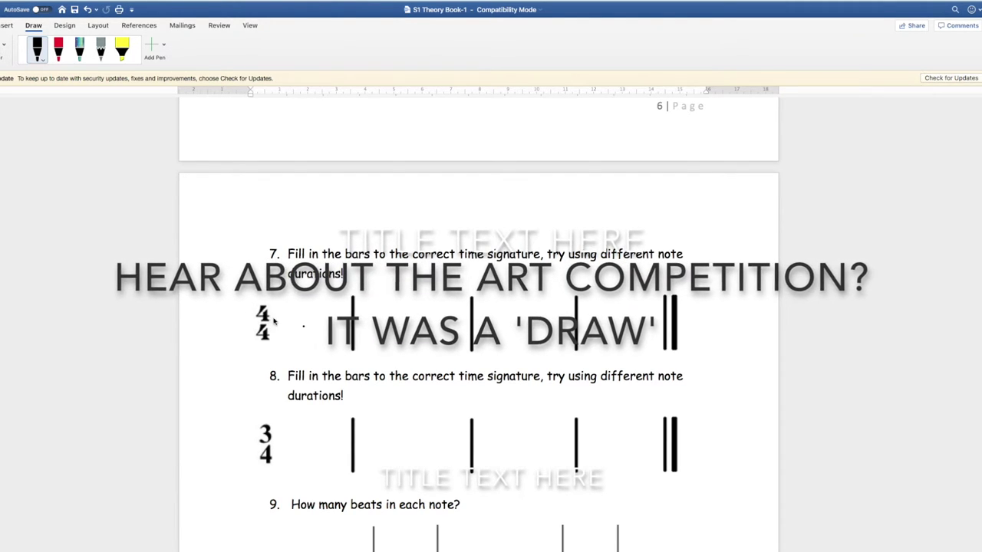
mouse_move(262, 300)
mouse_down()
mouse_move(274, 326)
mouse_move(256, 322)
mouse_move(261, 309)
mouse_up()
- Look back at the Time Signatures page, and draw a semibreve in the first bar of exercise 7
scroll(255, 285, up, 20)
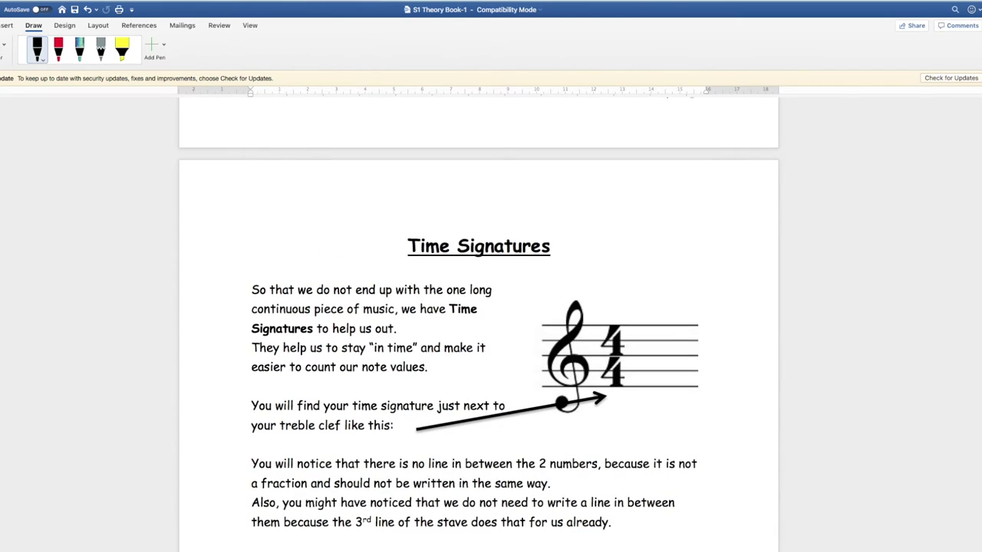
scroll(478, 322, down, 20)
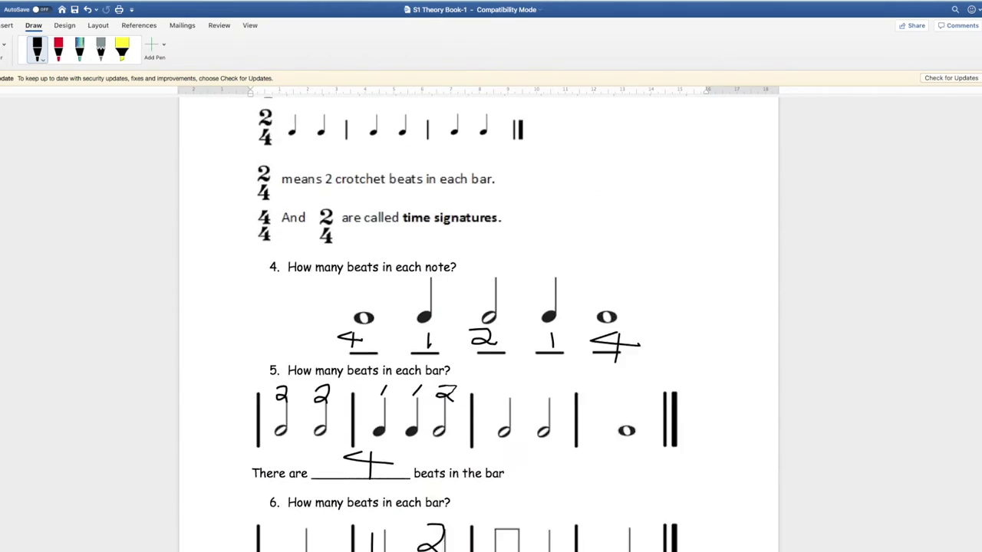
scroll(439, 325, down, 10)
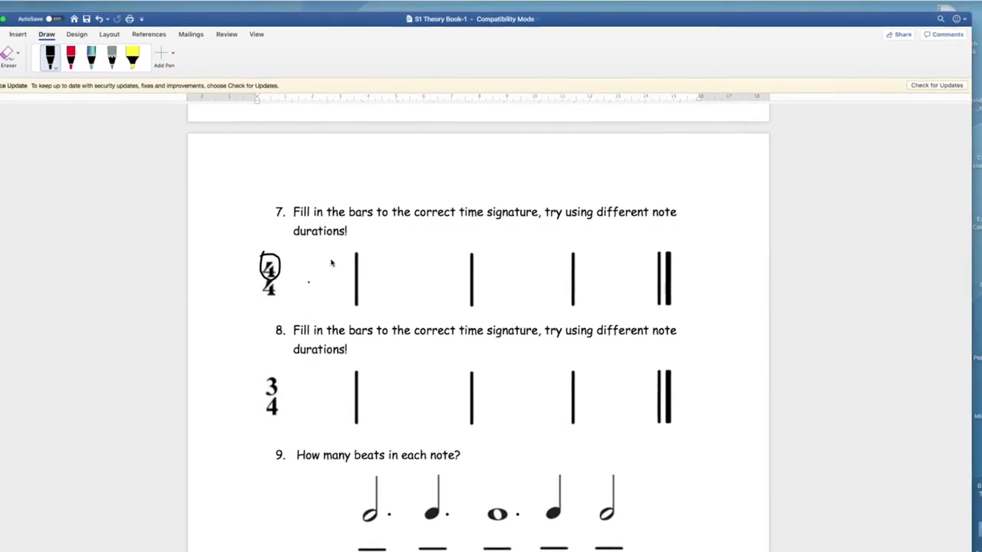
mouse_move(303, 269)
mouse_down()
mouse_move(320, 270)
mouse_move(317, 281)
mouse_move(297, 278)
mouse_move(304, 265)
mouse_up()
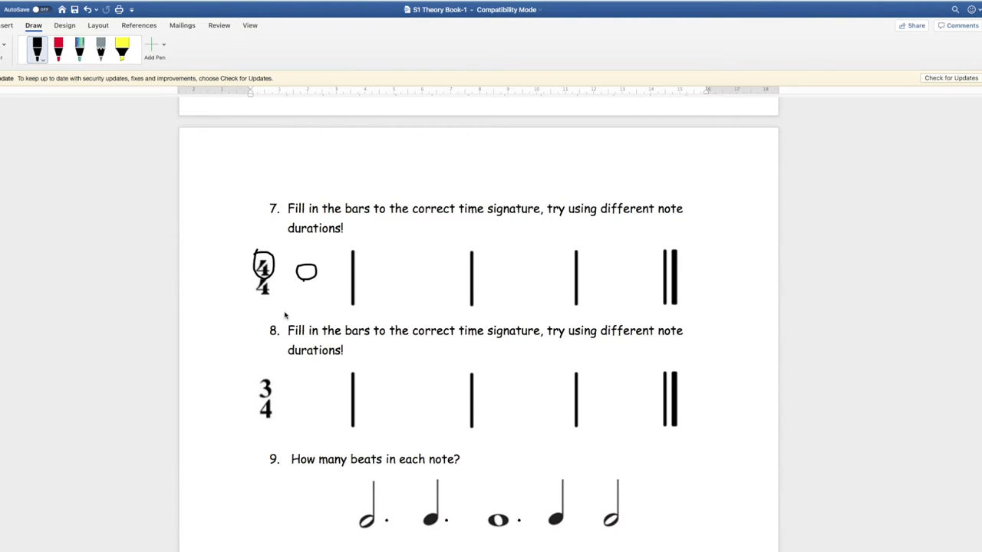
- Draw two stem-up minims in the second bar of exercise 7 and an open notehead in the third bar
mouse_move(374, 267)
mouse_down()
mouse_move(401, 264)
mouse_move(373, 281)
mouse_move(372, 266)
mouse_up()
mouse_move(480, 267)
mouse_down()
mouse_move(513, 277)
mouse_move(481, 268)
mouse_up()
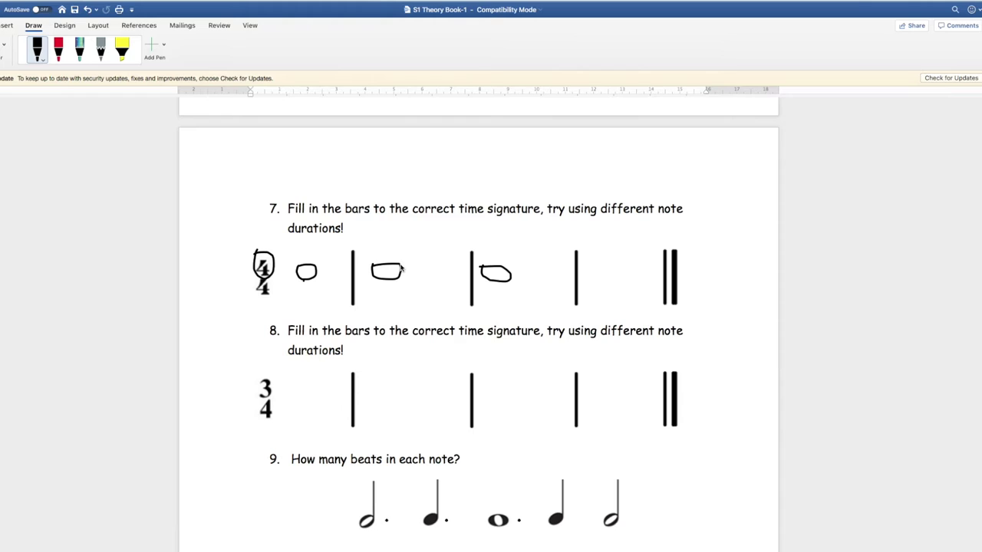
drag(400, 269, 400, 237)
mouse_move(428, 269)
mouse_down()
mouse_move(436, 280)
mouse_move(428, 268)
mouse_move(455, 236)
mouse_up()
- Complete exercise 7's third bar with a crotchet and a dotted minim, and its fourth bar with two crotchets and a minim
mouse_move(497, 274)
mouse_down()
mouse_move(508, 275)
mouse_move(492, 278)
mouse_move(514, 242)
mouse_up()
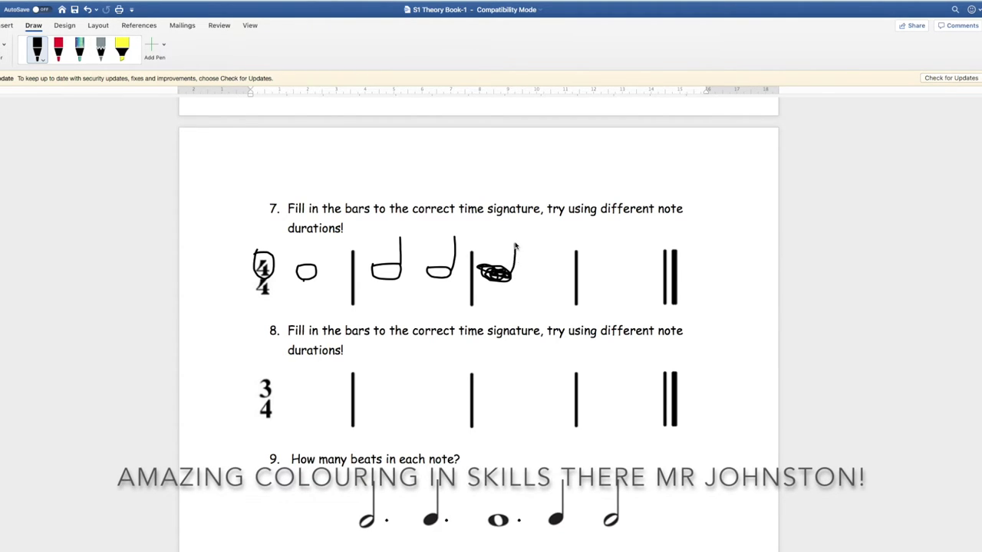
mouse_move(546, 271)
mouse_down()
mouse_move(539, 281)
mouse_move(535, 273)
mouse_move(553, 267)
mouse_move(553, 252)
mouse_up()
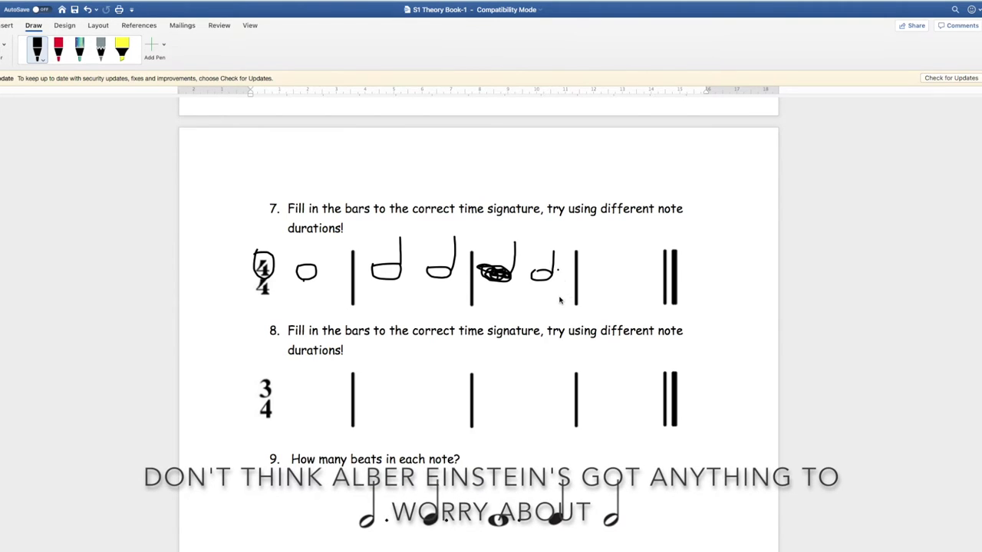
mouse_move(595, 274)
mouse_down()
mouse_move(580, 280)
mouse_move(596, 251)
mouse_move(582, 279)
mouse_move(626, 276)
mouse_move(606, 279)
mouse_move(623, 276)
mouse_move(613, 282)
mouse_move(627, 253)
mouse_move(643, 283)
mouse_move(656, 278)
mouse_move(656, 246)
mouse_up()
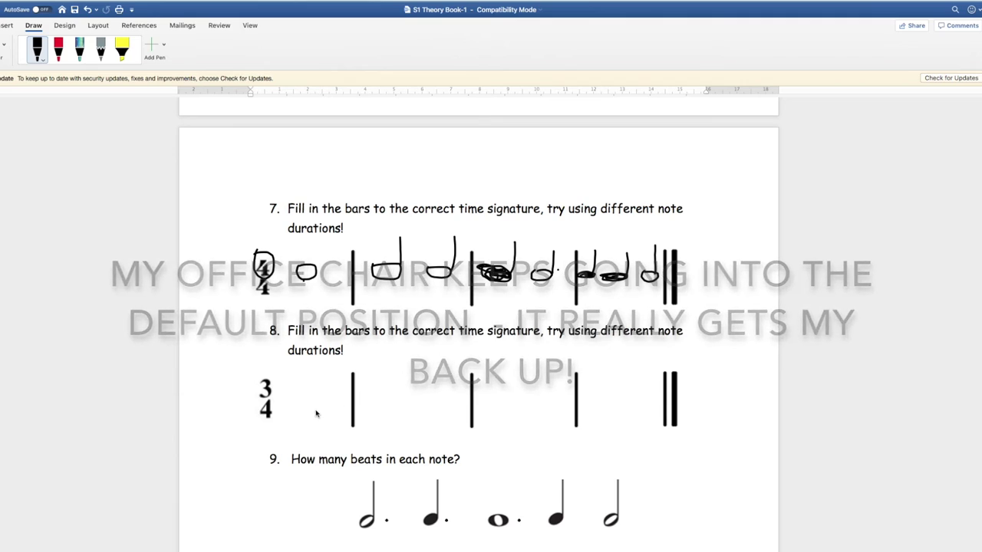
- Trace the first two dashed treble clefs on the "Now try these ones out" stave
scroll(316, 414, down, 3)
scroll(317, 411, down, 15)
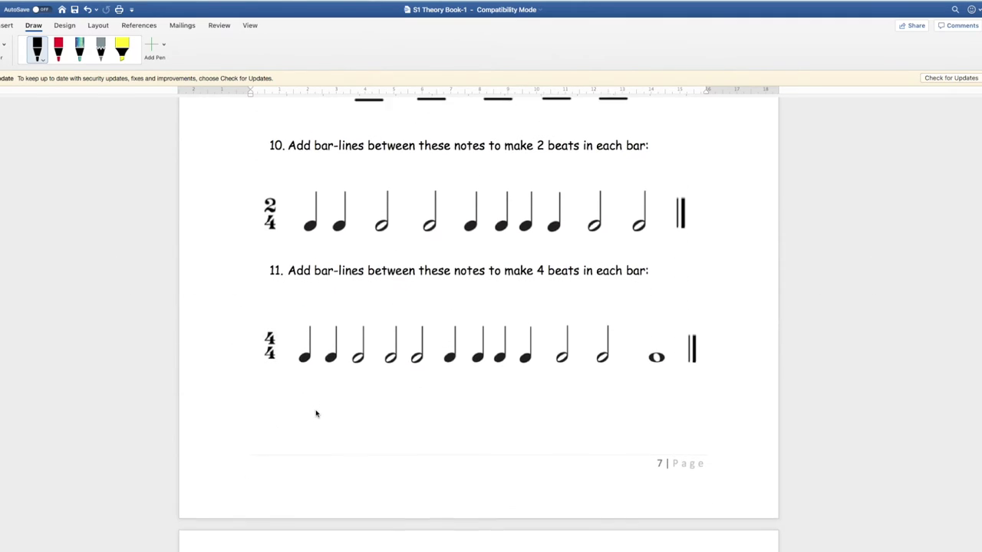
scroll(315, 411, down, 10)
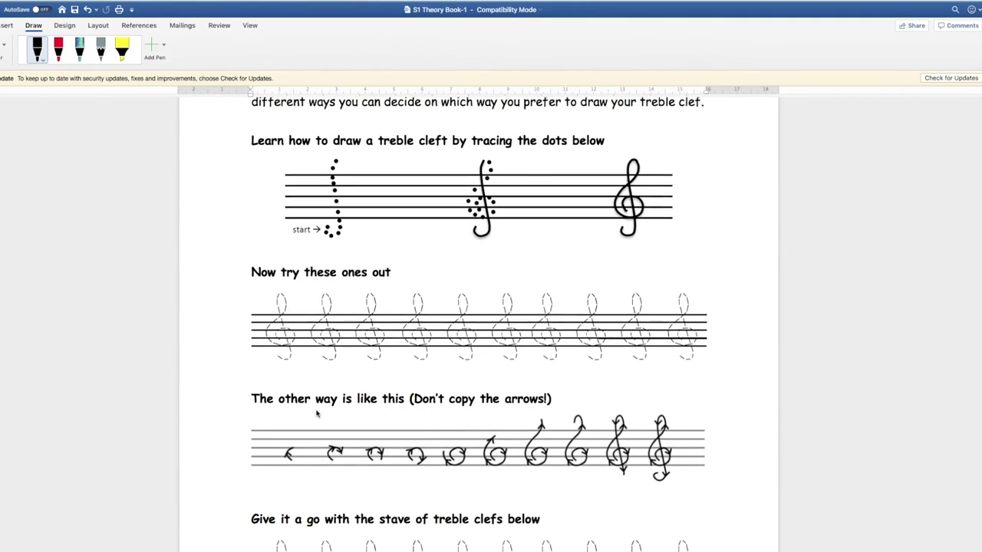
drag(282, 341, 279, 324)
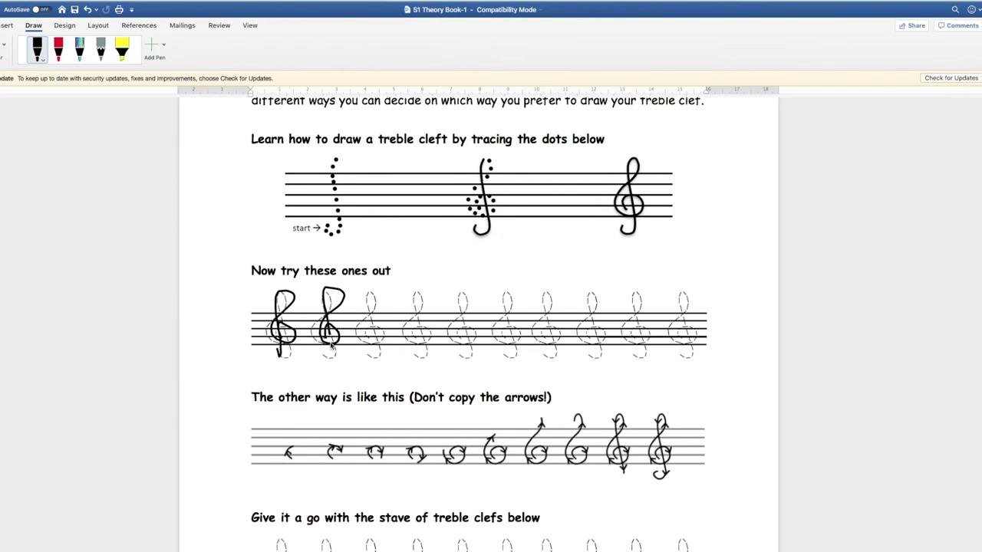
drag(332, 347, 323, 355)
- Draw four treble clefs freehand across the blank "Now can you do it with no help?" stave on page 9
scroll(364, 396, down, 10)
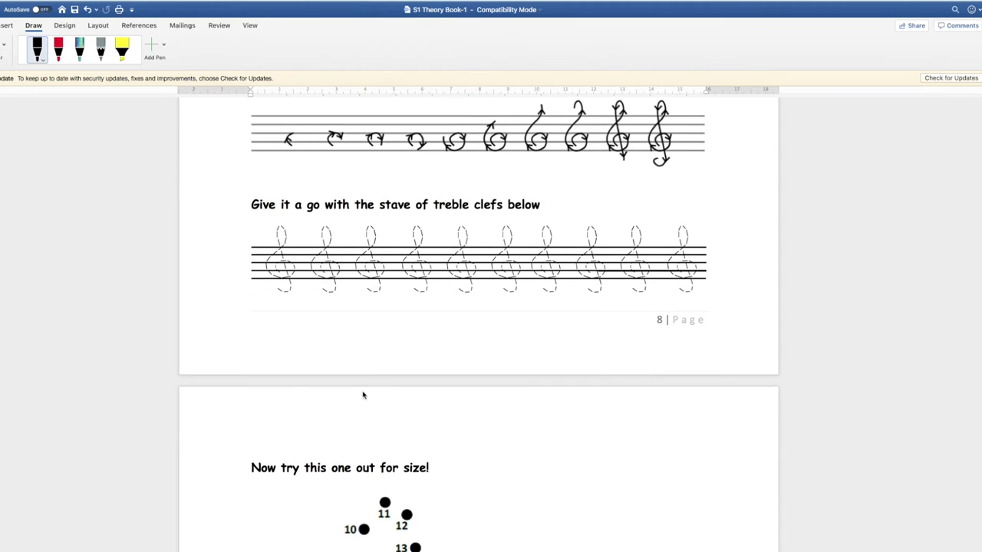
scroll(364, 395, down, 3)
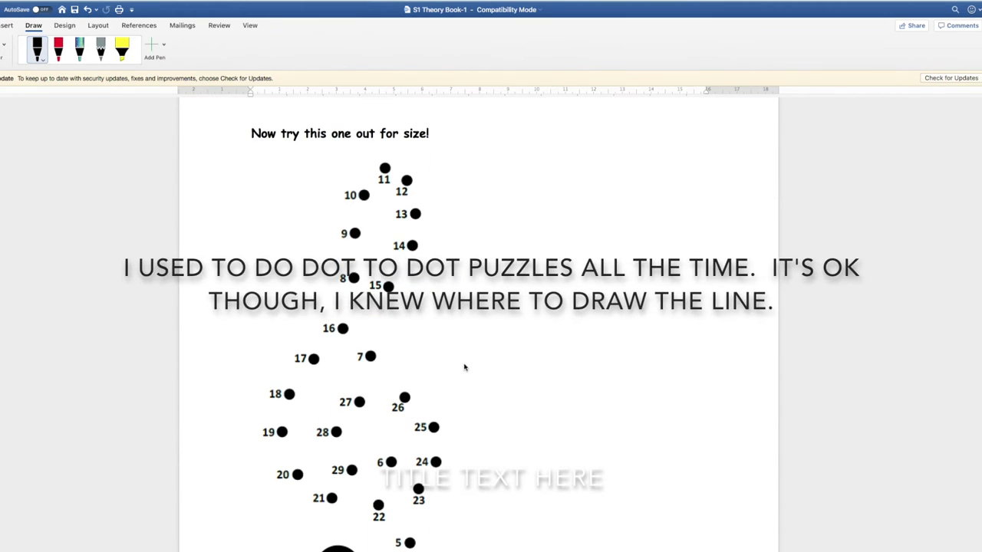
scroll(484, 396, down, 1)
scroll(484, 396, down, 5)
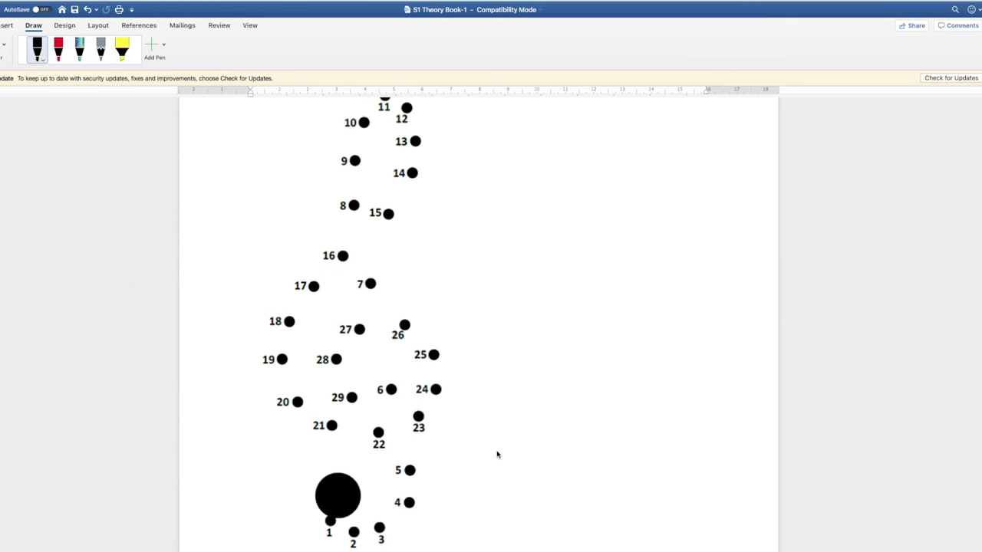
scroll(497, 454, down, 5)
scroll(480, 438, down, 7)
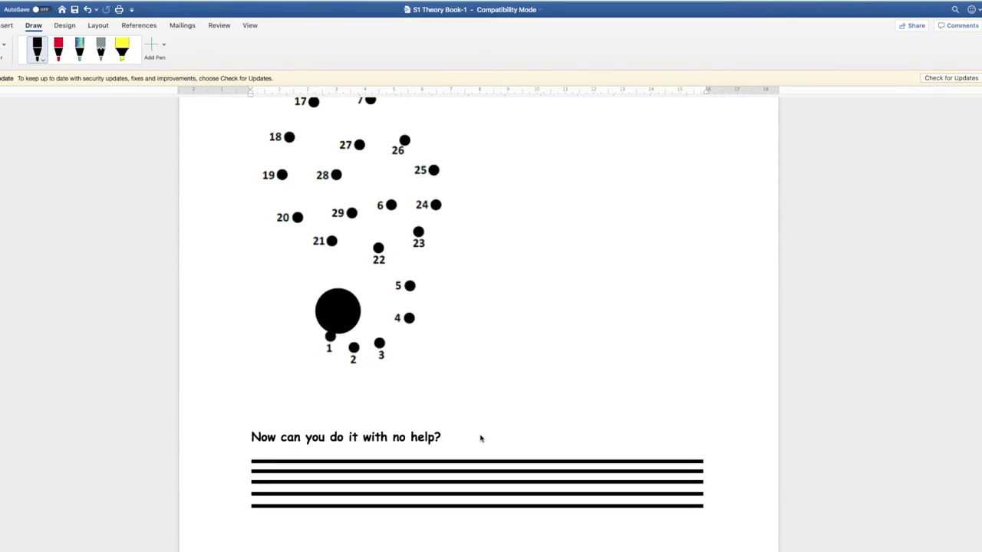
scroll(480, 438, down, 1)
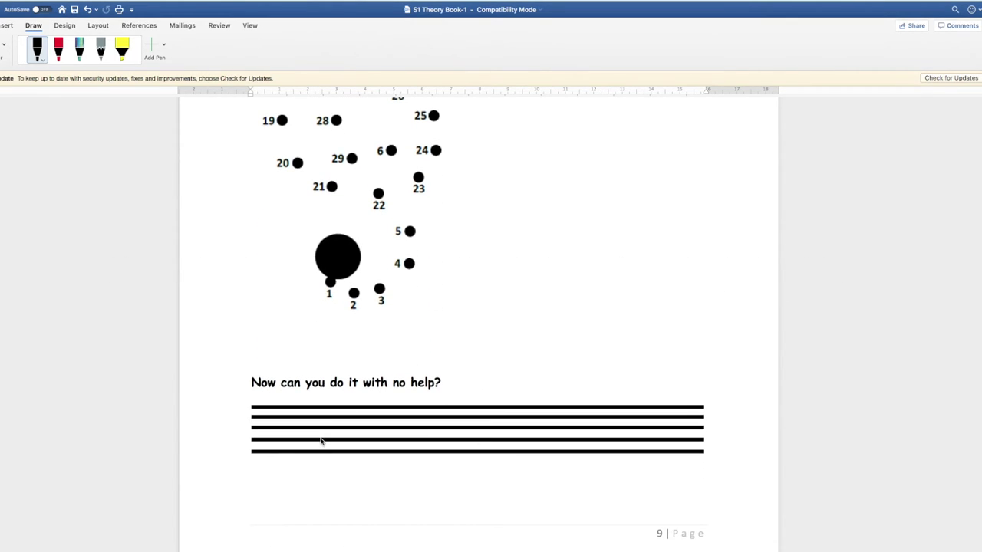
mouse_move(340, 446)
mouse_down()
mouse_move(321, 435)
mouse_move(366, 436)
mouse_move(322, 449)
mouse_move(328, 414)
mouse_move(340, 487)
mouse_up()
mouse_move(464, 444)
mouse_down()
mouse_move(445, 434)
mouse_move(495, 441)
mouse_move(439, 450)
mouse_move(442, 419)
mouse_move(471, 381)
mouse_move(460, 483)
mouse_up()
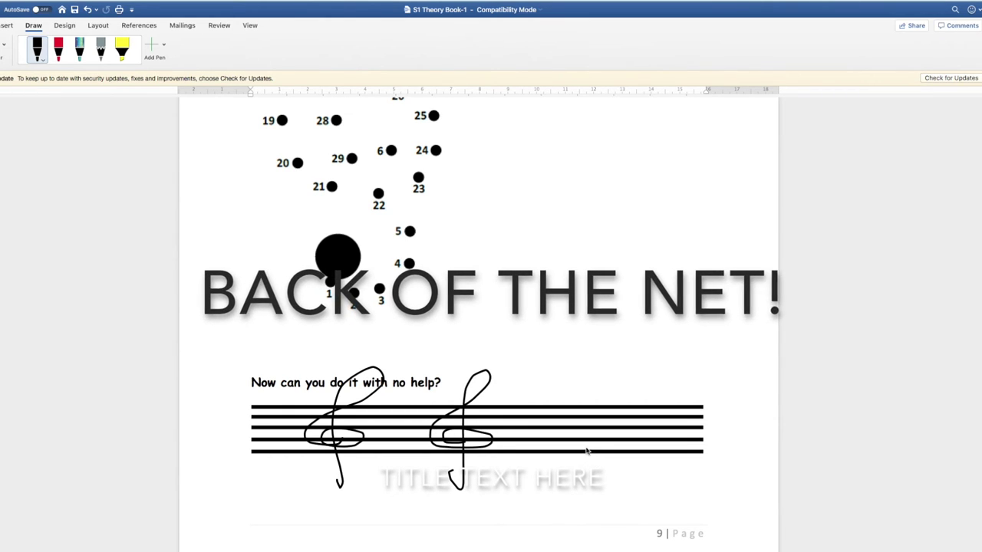
mouse_move(587, 432)
mouse_down()
mouse_move(569, 439)
mouse_move(609, 440)
mouse_move(572, 399)
mouse_move(610, 380)
mouse_move(579, 479)
mouse_up()
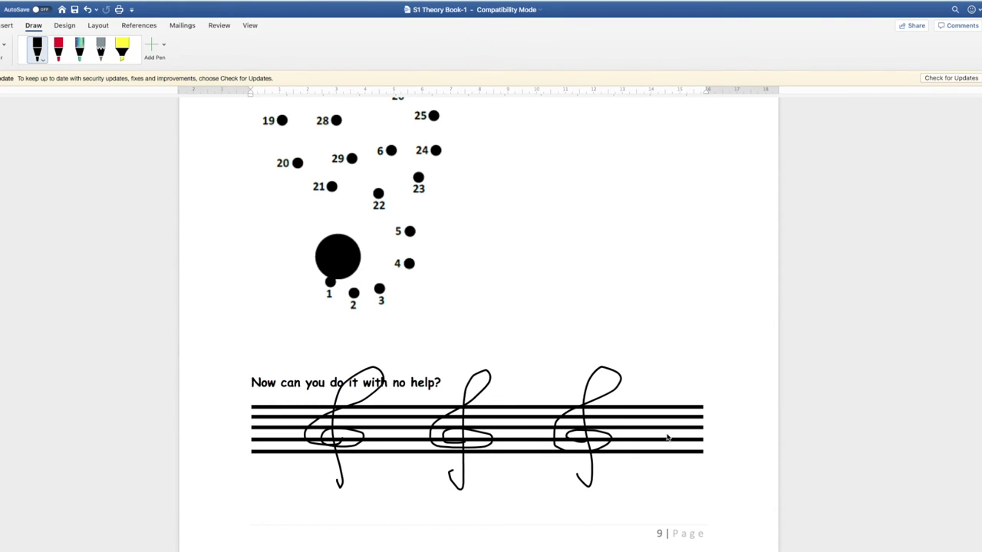
mouse_move(675, 441)
mouse_down()
mouse_move(696, 430)
mouse_move(681, 455)
mouse_move(672, 409)
mouse_move(688, 373)
mouse_move(677, 465)
mouse_move(658, 465)
mouse_up()
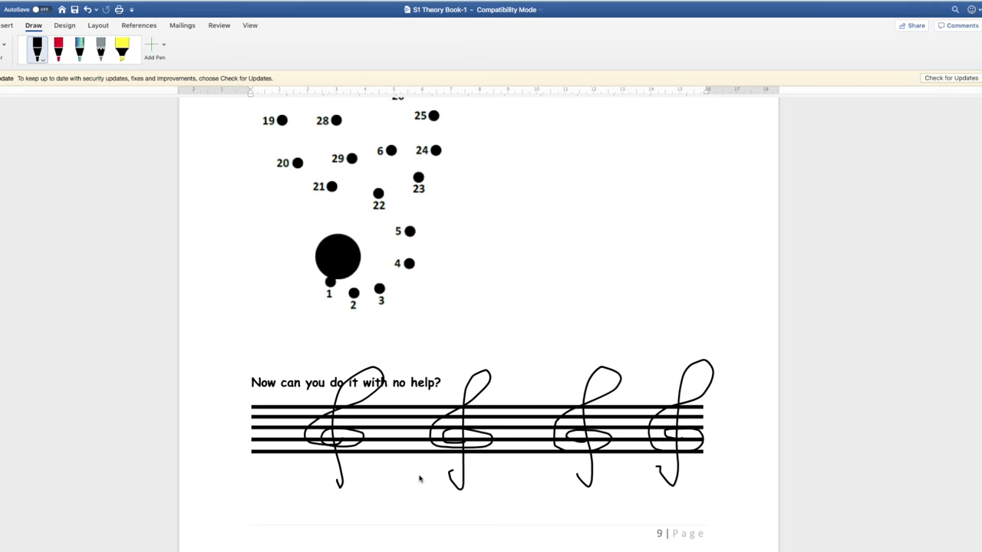
- Look back over the treble clef exercises on page 8 and go on to the note-naming exercises on page 10
scroll(421, 477, up, 2)
scroll(421, 477, up, 15)
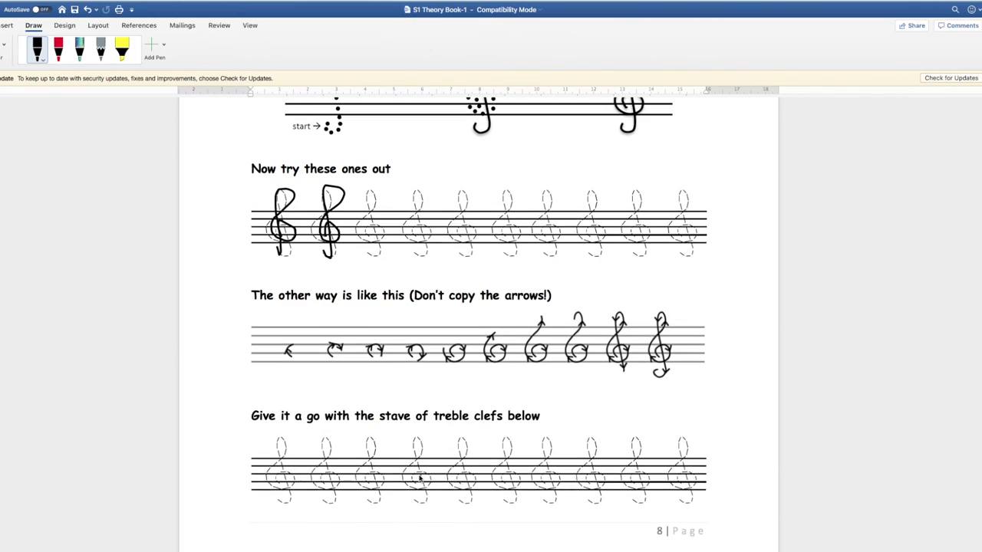
scroll(420, 477, up, 12)
scroll(420, 477, down, 11)
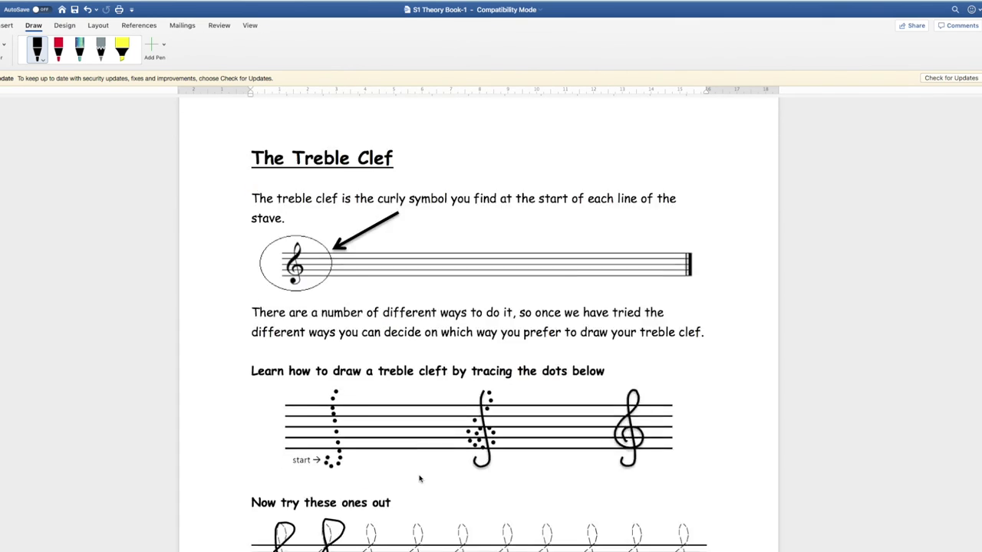
scroll(420, 477, down, 20)
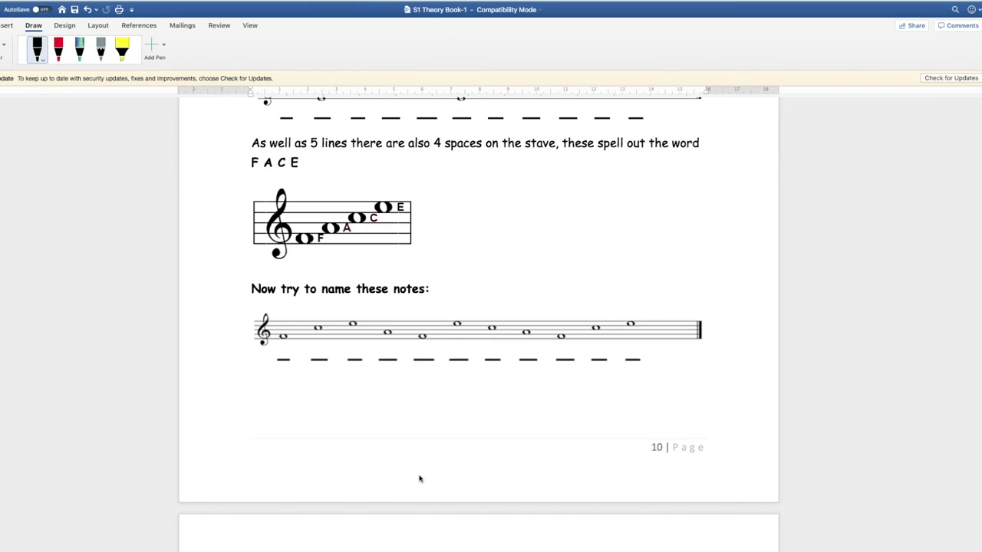
- Look ahead to the Right Hand Notes page, and review the note length, notation, beat-counting and bar-filling exercises on the earlier pages
scroll(420, 478, down, 20)
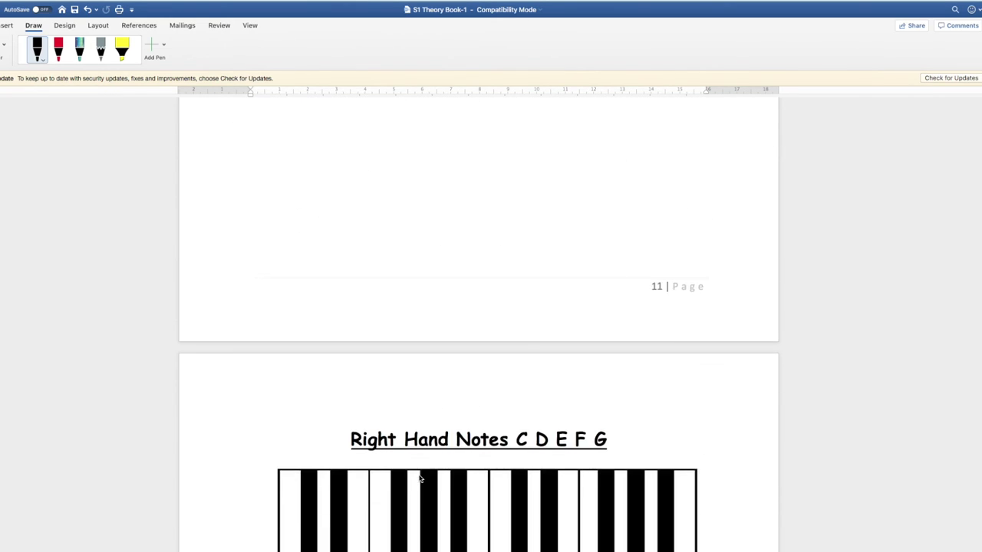
scroll(419, 478, down, 18)
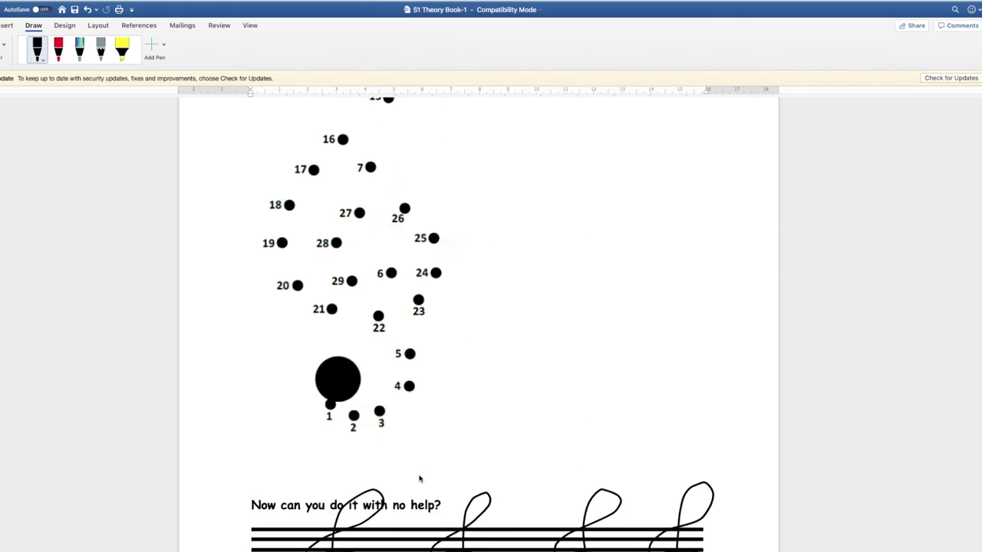
scroll(418, 479, up, 20)
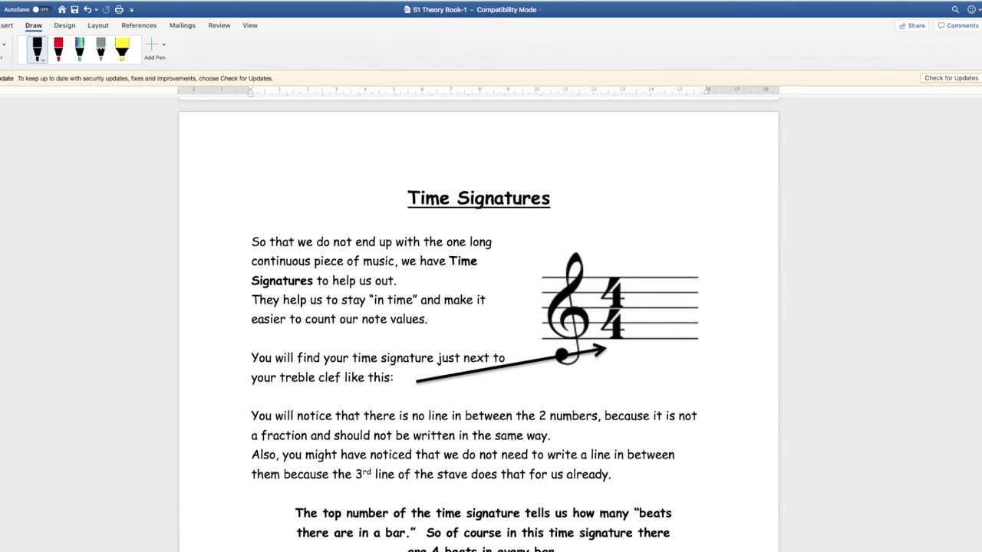
scroll(478, 326, up, 10)
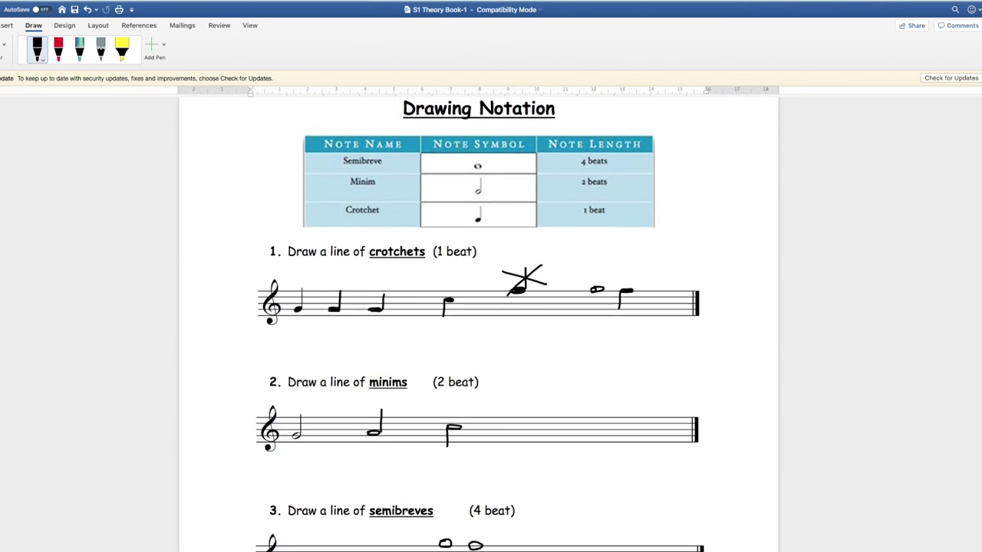
scroll(479, 325, up, 10)
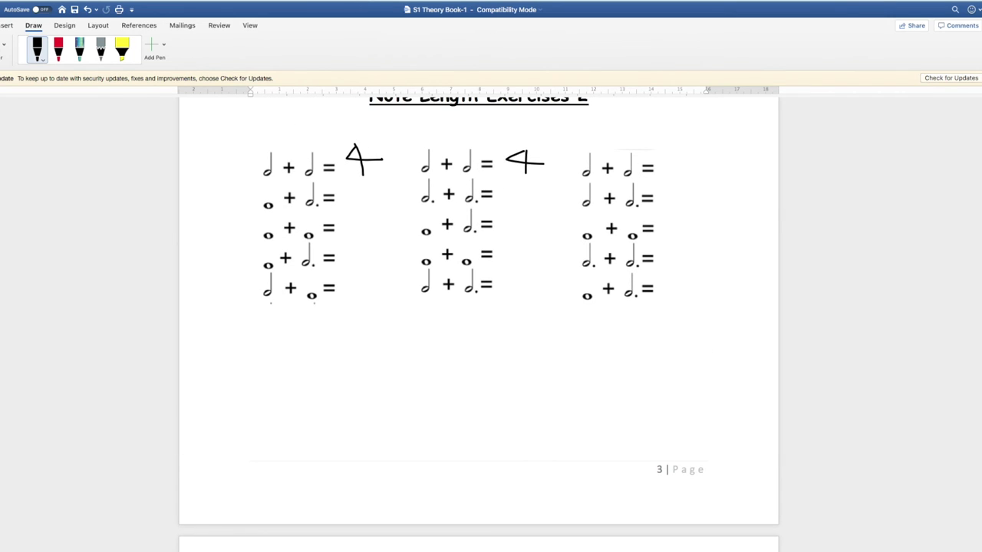
scroll(479, 316, down, 10)
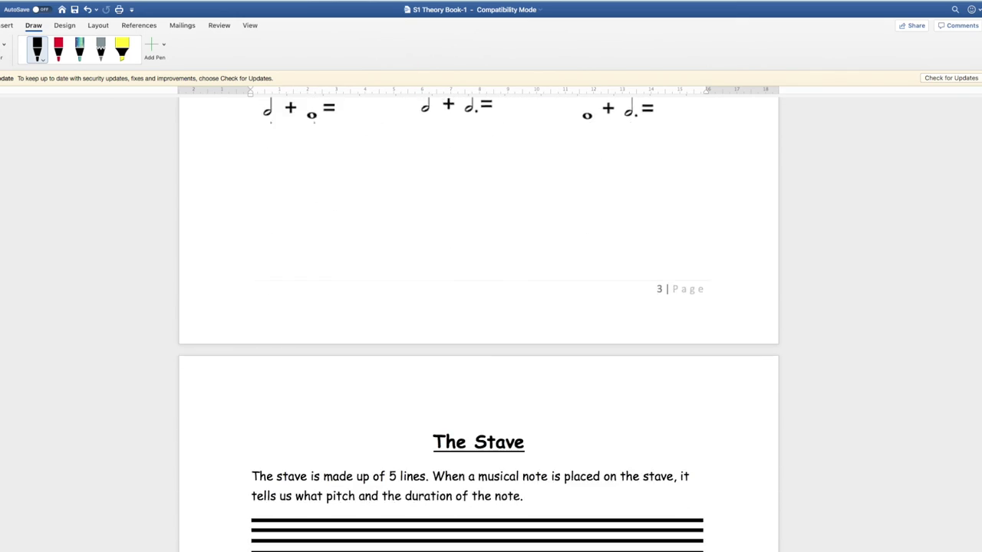
scroll(479, 322, down, 15)
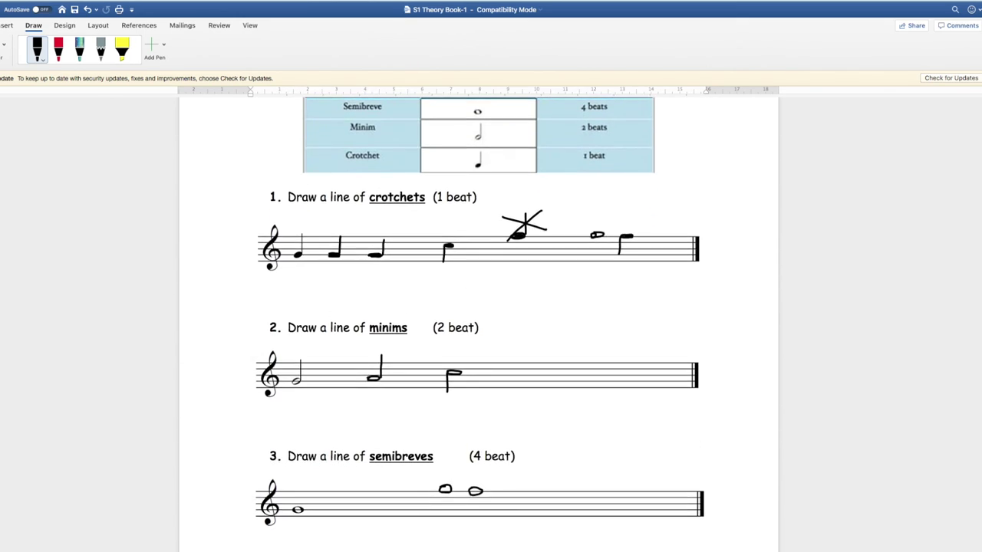
scroll(479, 322, down, 20)
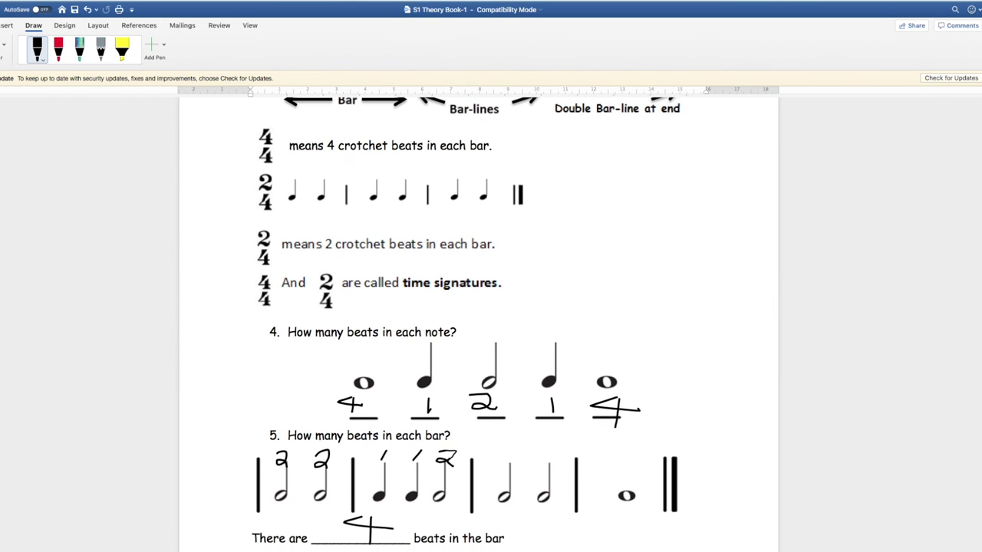
scroll(479, 322, down, 10)
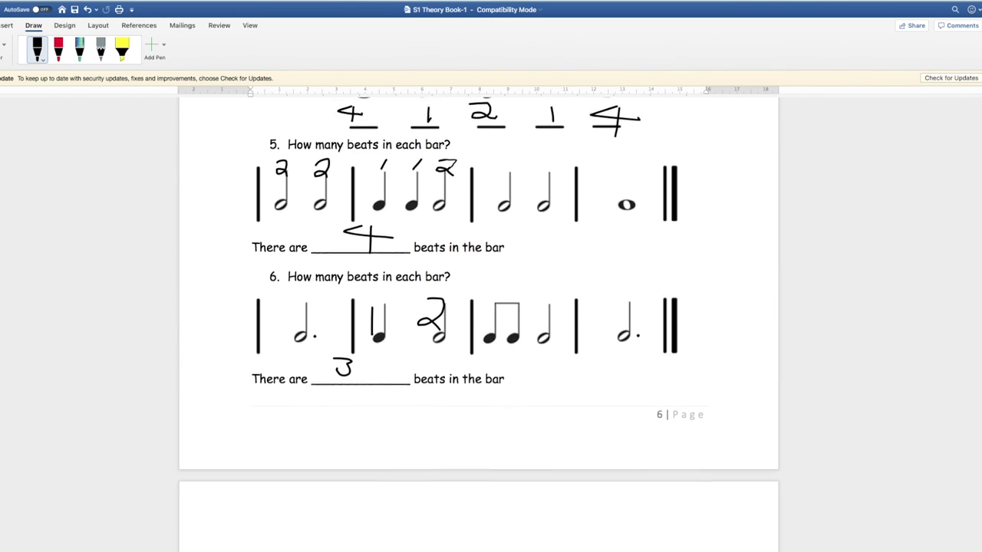
scroll(479, 322, down, 12)
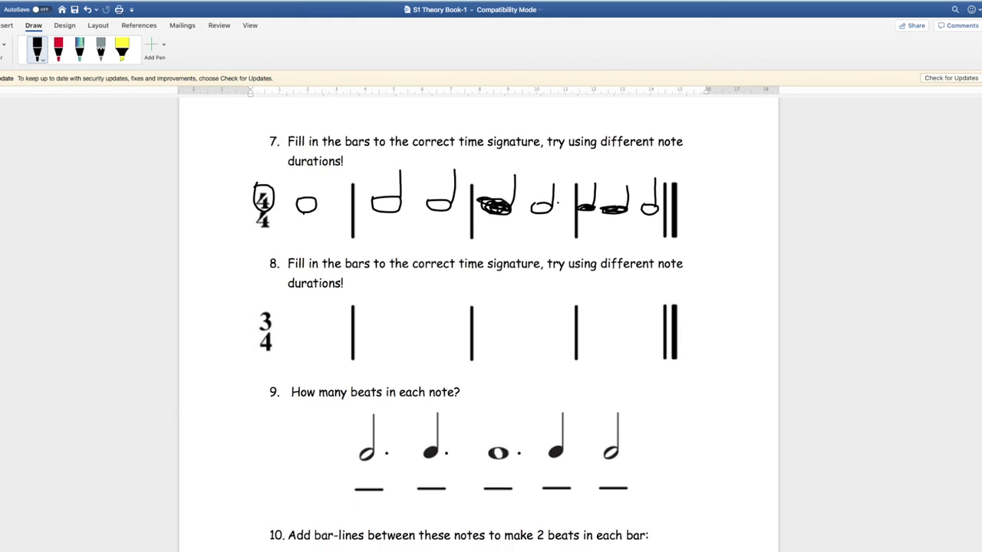
scroll(479, 322, down, 20)
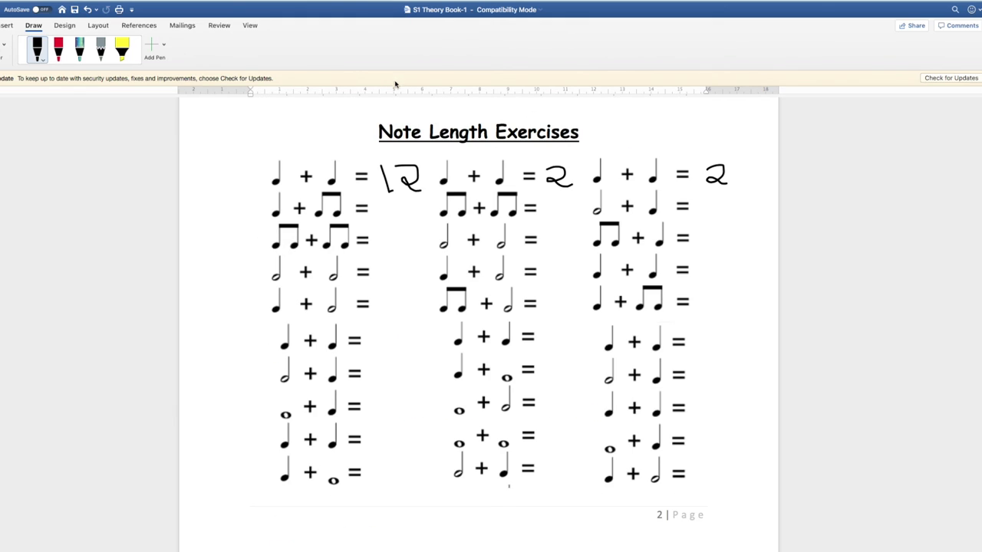